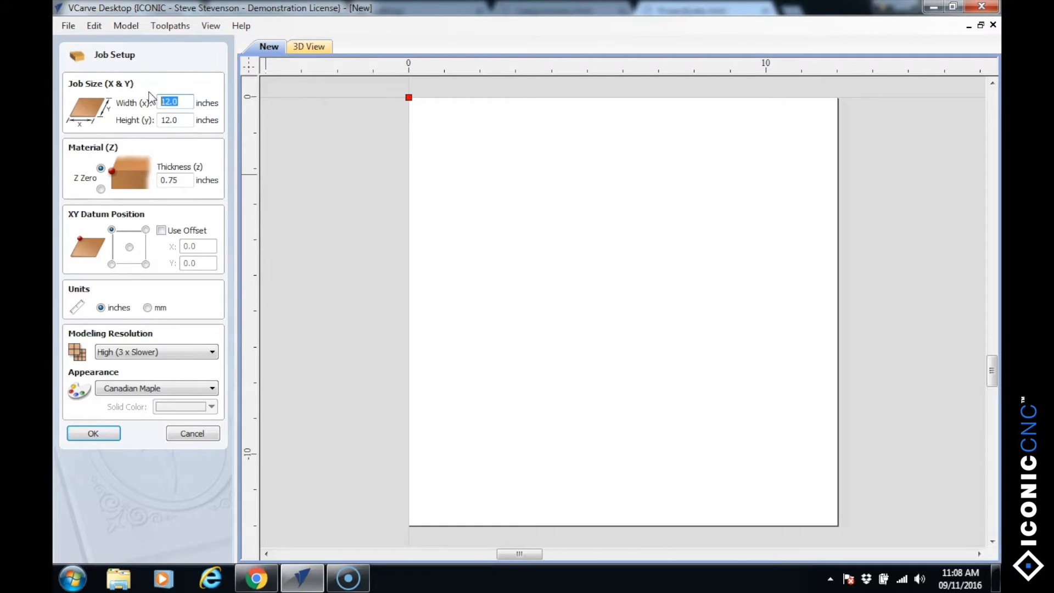
Set the job size to 10 inches wide and 10 inches high.
{"action": "type", "text": "10"}
{"action": "key", "text": "Tab"}
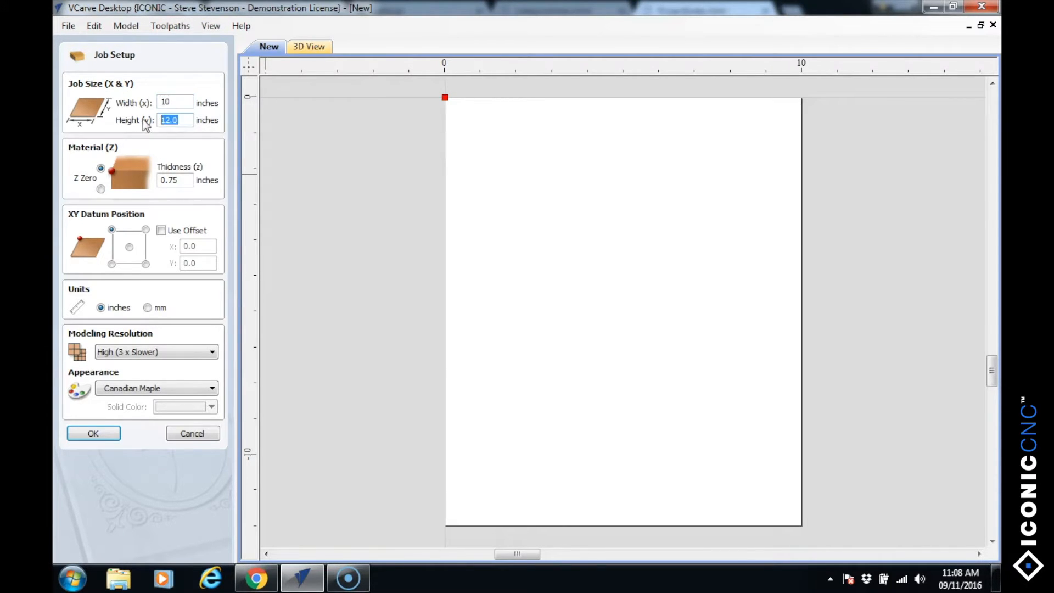
{"action": "type", "text": "10"}
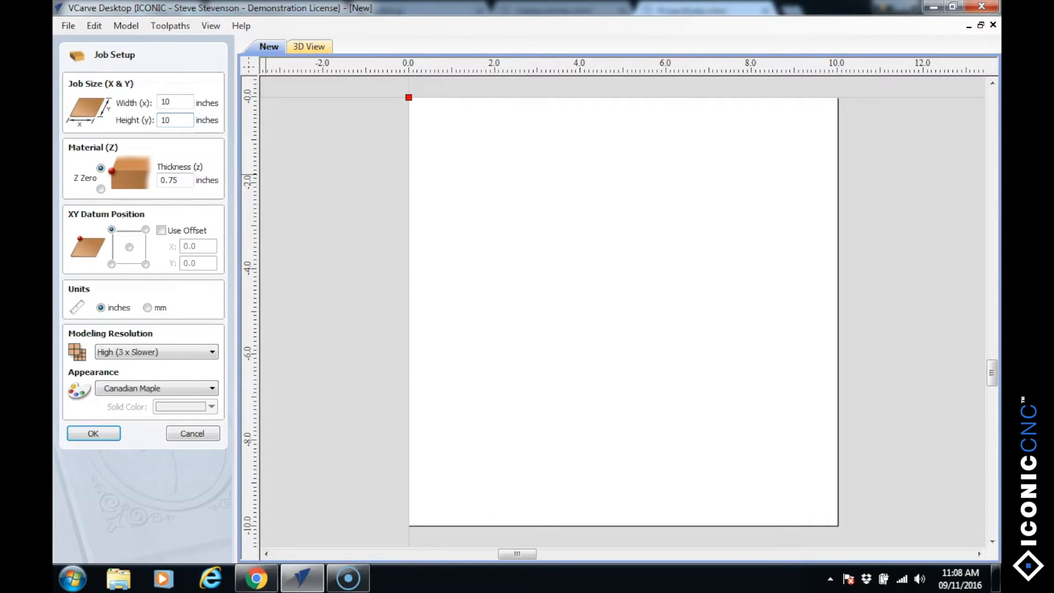
Set the material thickness to 0.5 inches with Z zero on the material's top surface.
{"action": "left_click", "coordinate": [180, 179]}
{"action": "key", "text": "BackSpace"}
{"action": "key", "text": "BackSpace"}
{"action": "type", "text": "5"}
{"action": "left_click", "coordinate": [100, 189]}
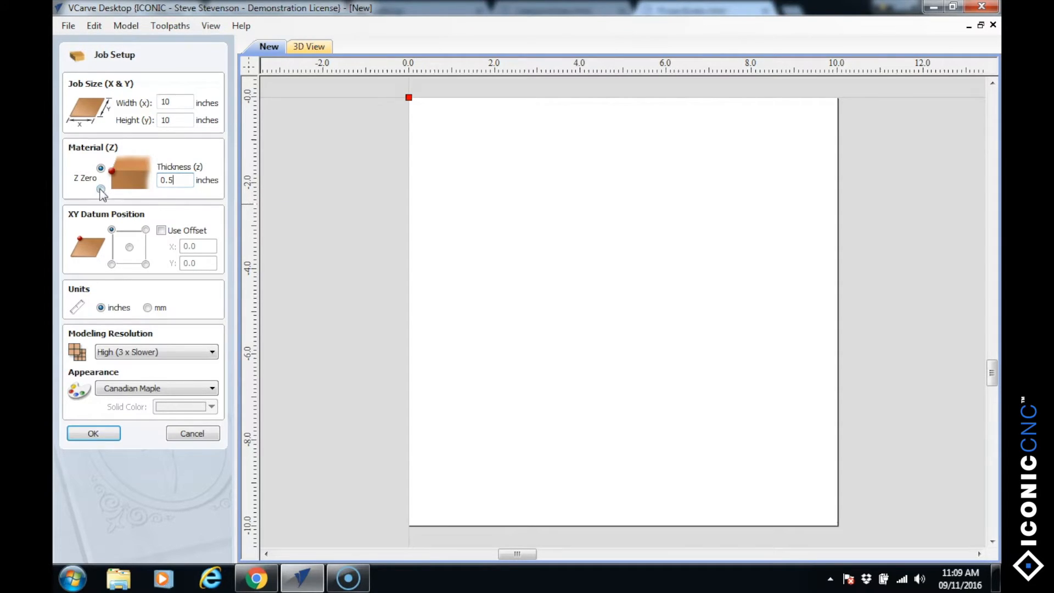
{"action": "left_click", "coordinate": [100, 168]}
Try the XY datum at the centre and the other corners, returning it to the material's upper-left corner.
{"action": "left_click", "coordinate": [129, 247]}
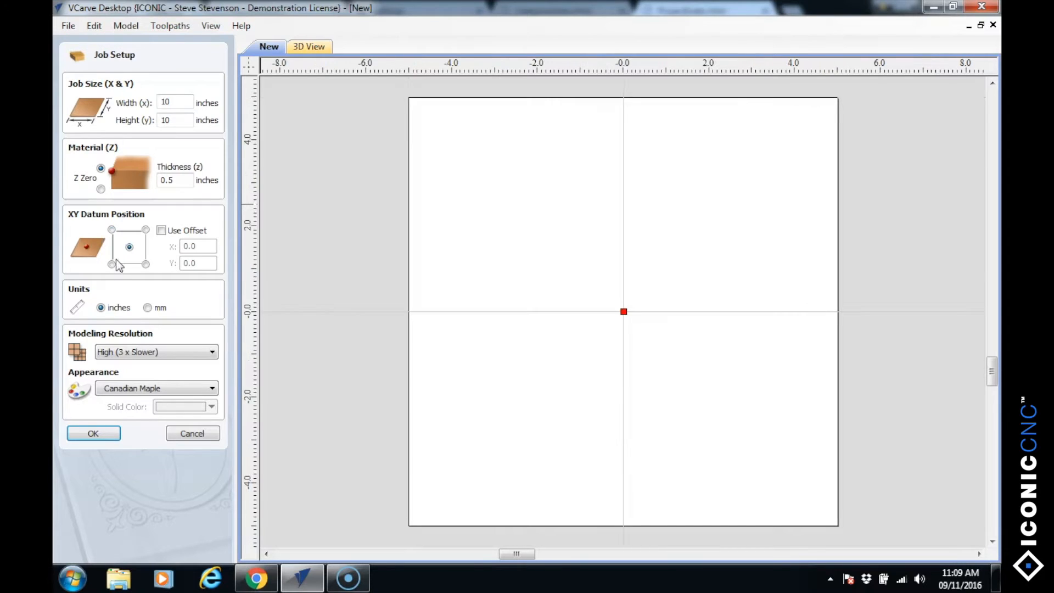
{"action": "left_click", "coordinate": [112, 264]}
{"action": "left_click", "coordinate": [146, 264]}
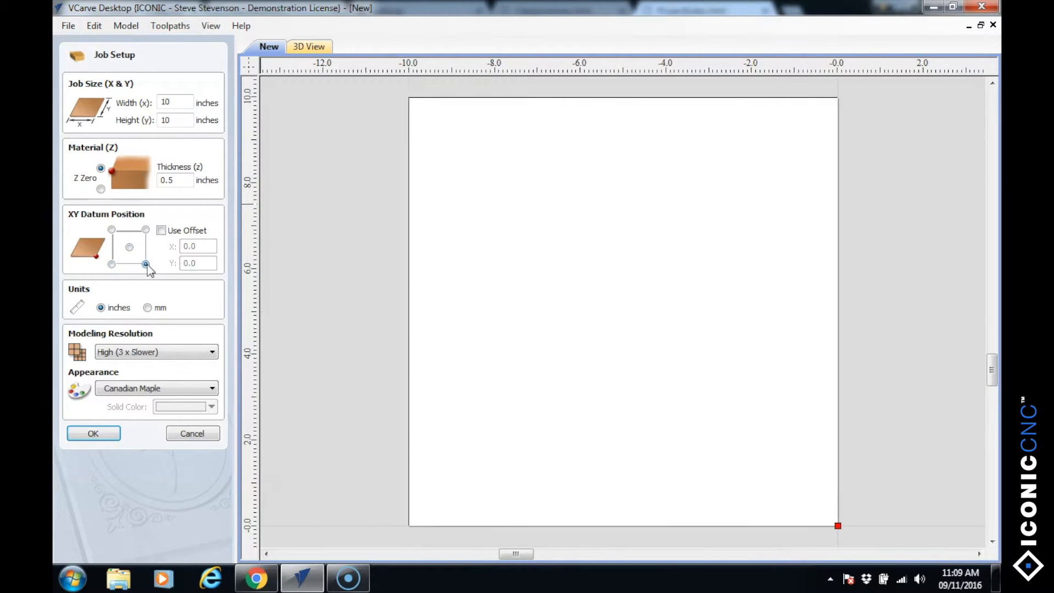
{"action": "left_click", "coordinate": [145, 229]}
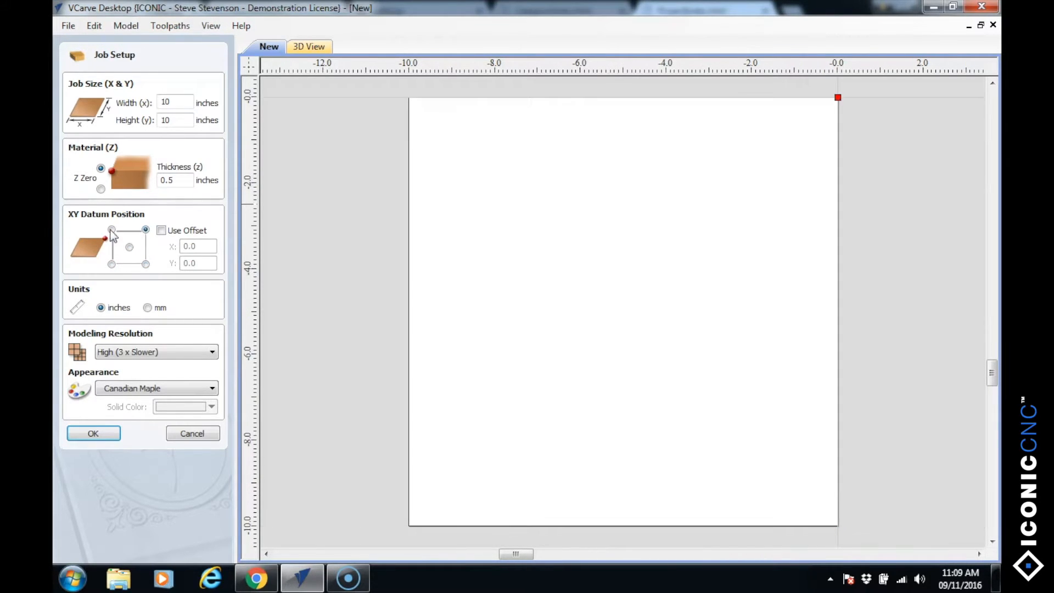
{"action": "left_click", "coordinate": [112, 230]}
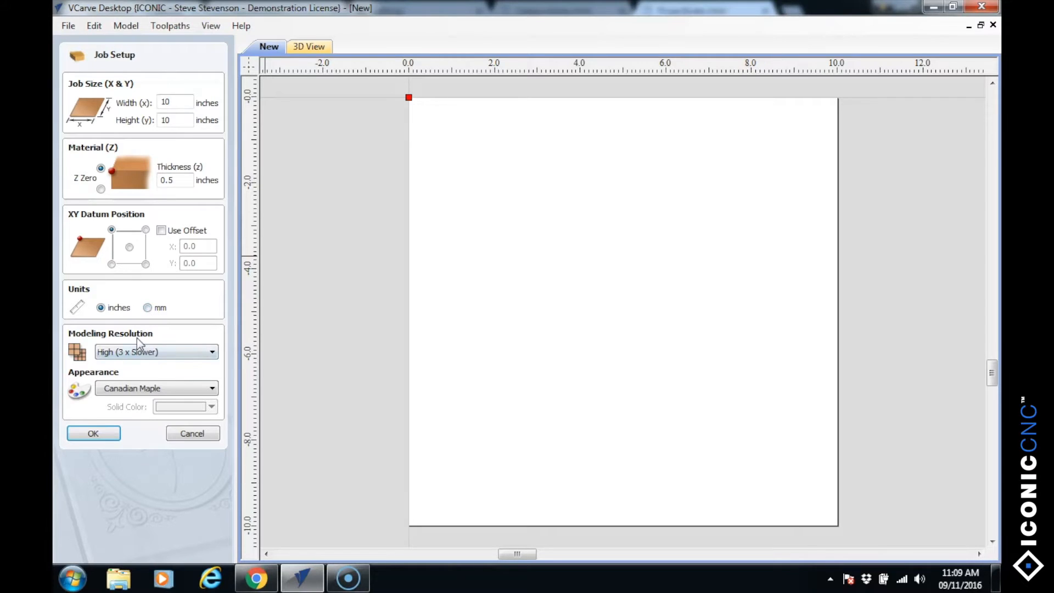
Check the resolution and appearance choices, keep High (3 x Slower) and Canadian Maple, and accept the job setup.
{"action": "left_click", "coordinate": [211, 352]}
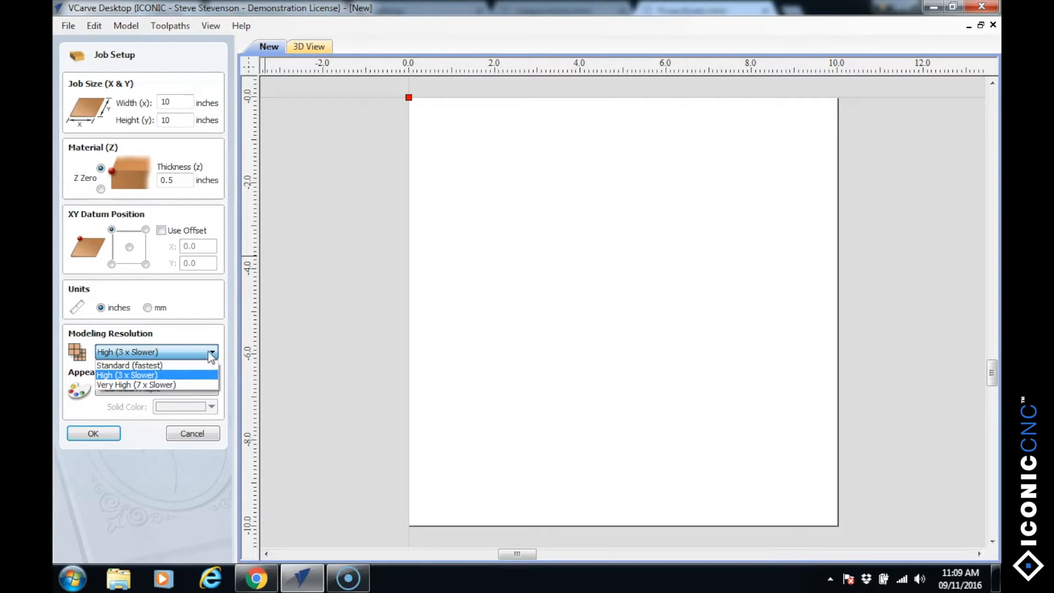
{"action": "left_click", "coordinate": [196, 340]}
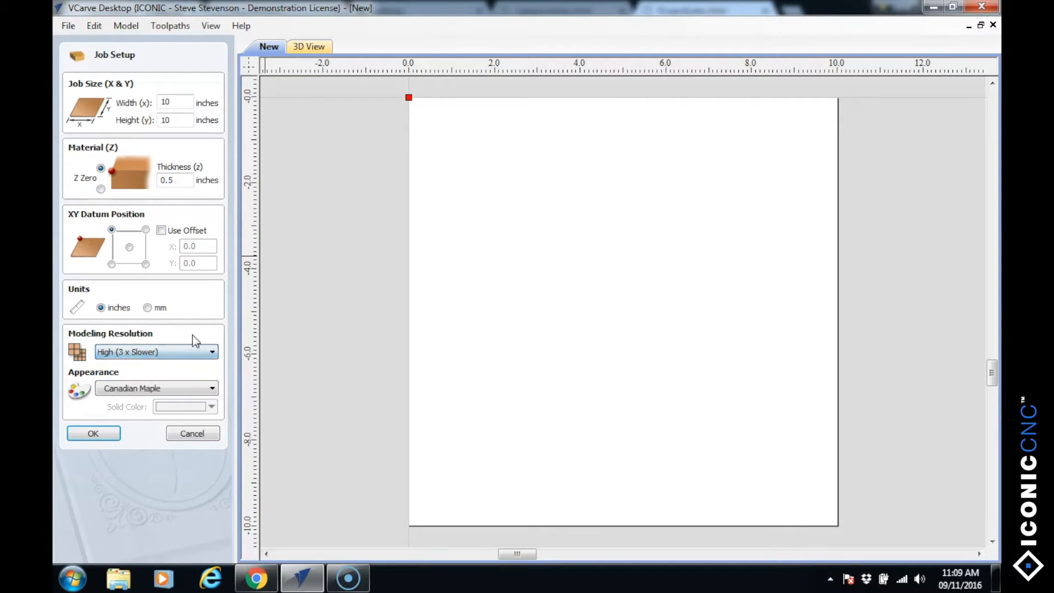
{"action": "left_click", "coordinate": [170, 354]}
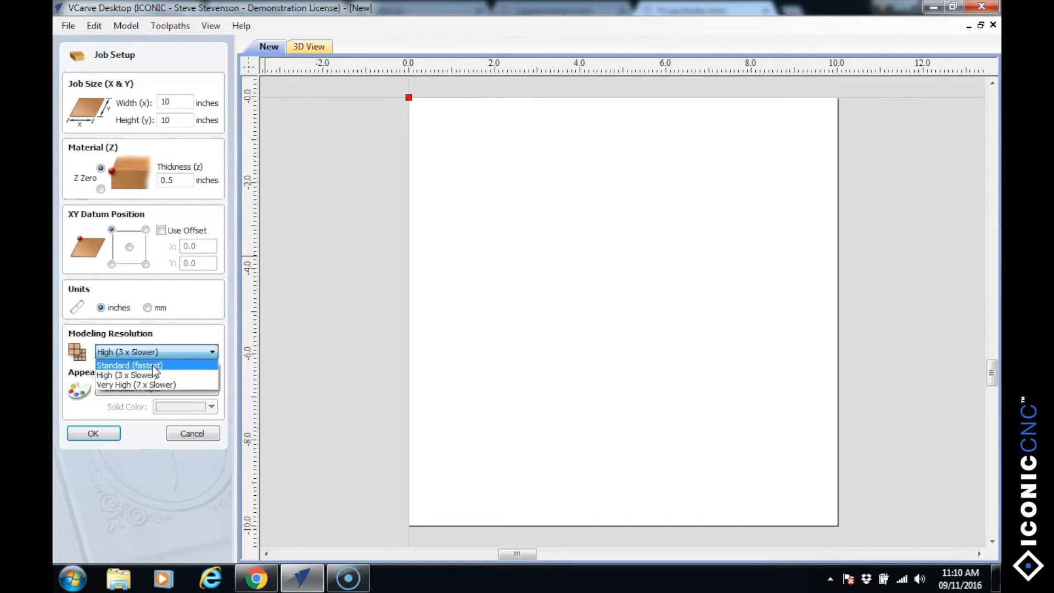
{"action": "left_click", "coordinate": [189, 333]}
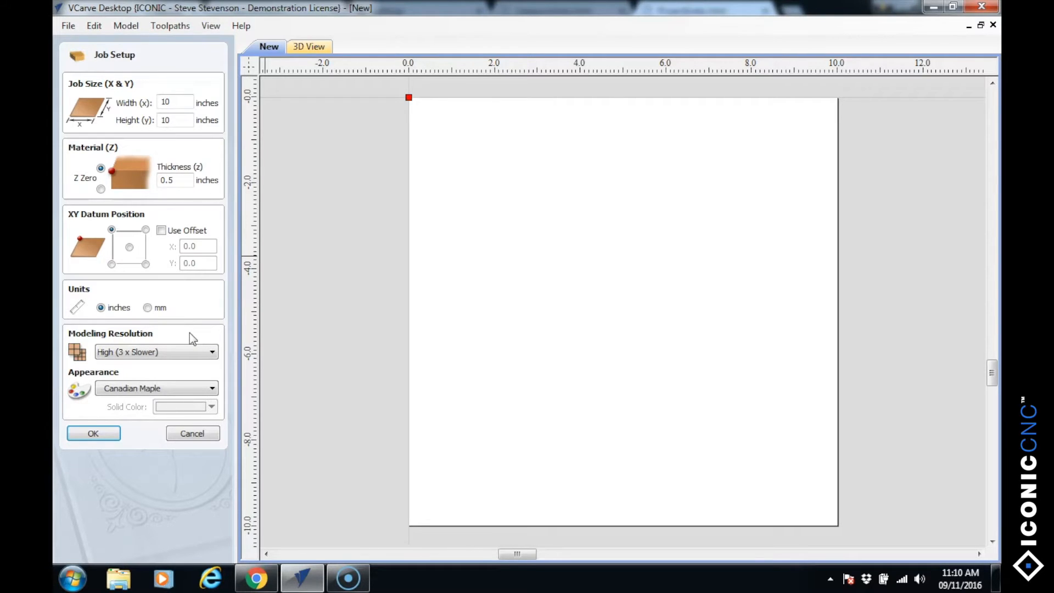
{"action": "left_click", "coordinate": [120, 391]}
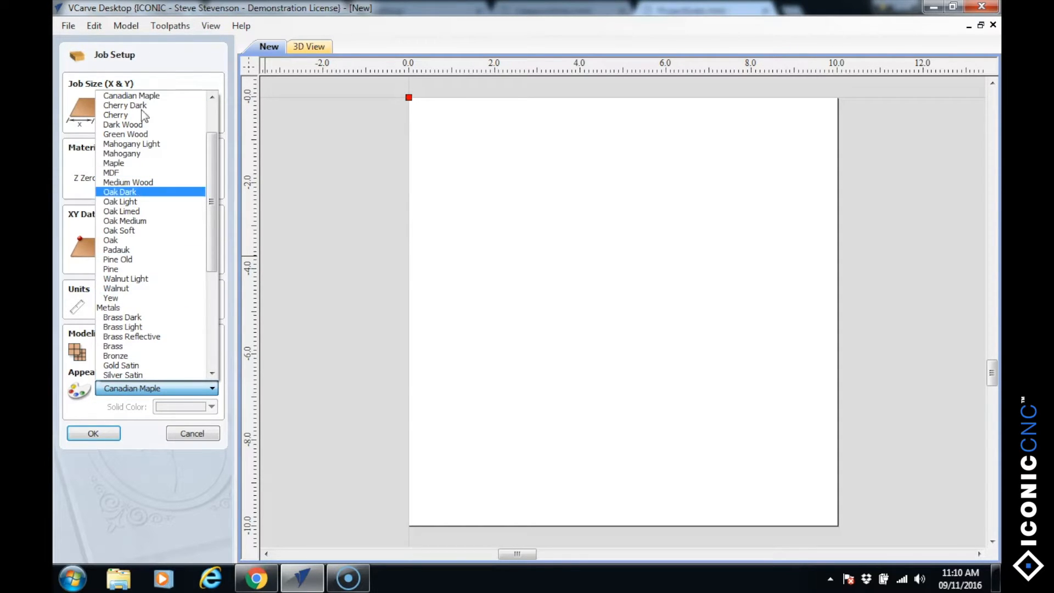
{"action": "left_click", "coordinate": [94, 405]}
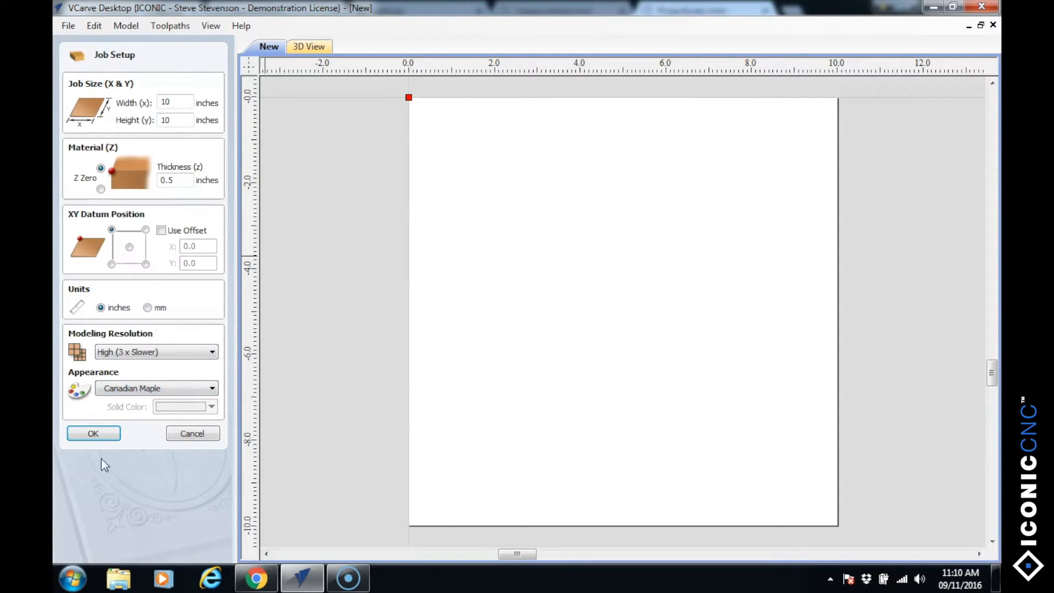
{"action": "left_click", "coordinate": [98, 437]}
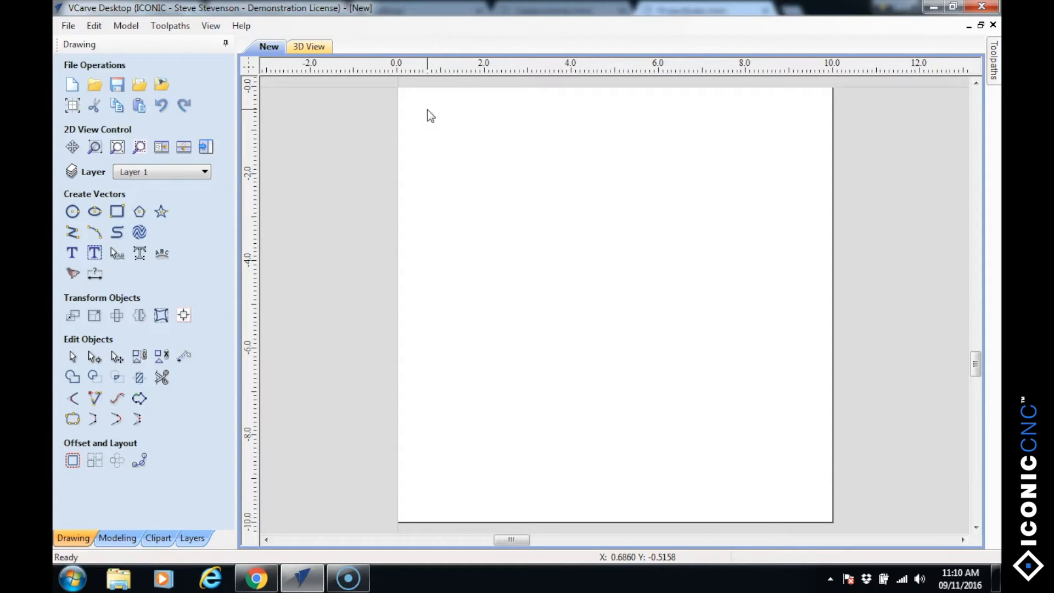
{"action": "scroll", "coordinate": [426, 110], "scroll_direction": "down", "scroll_amount": 5}
{"action": "scroll", "coordinate": [427, 110], "scroll_direction": "down", "scroll_amount": 1}
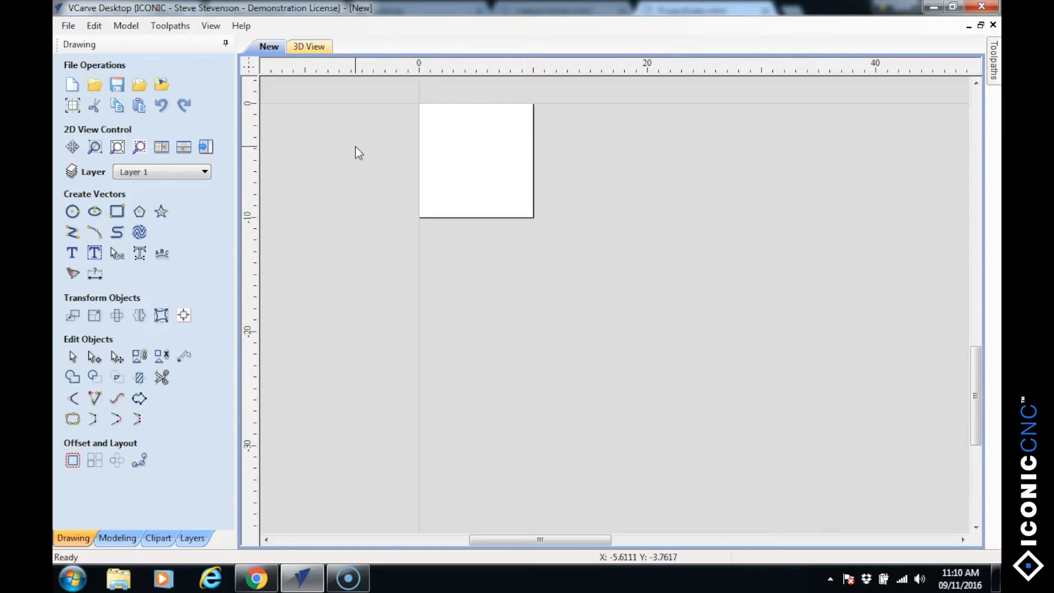
{"action": "key", "text": "F3"}
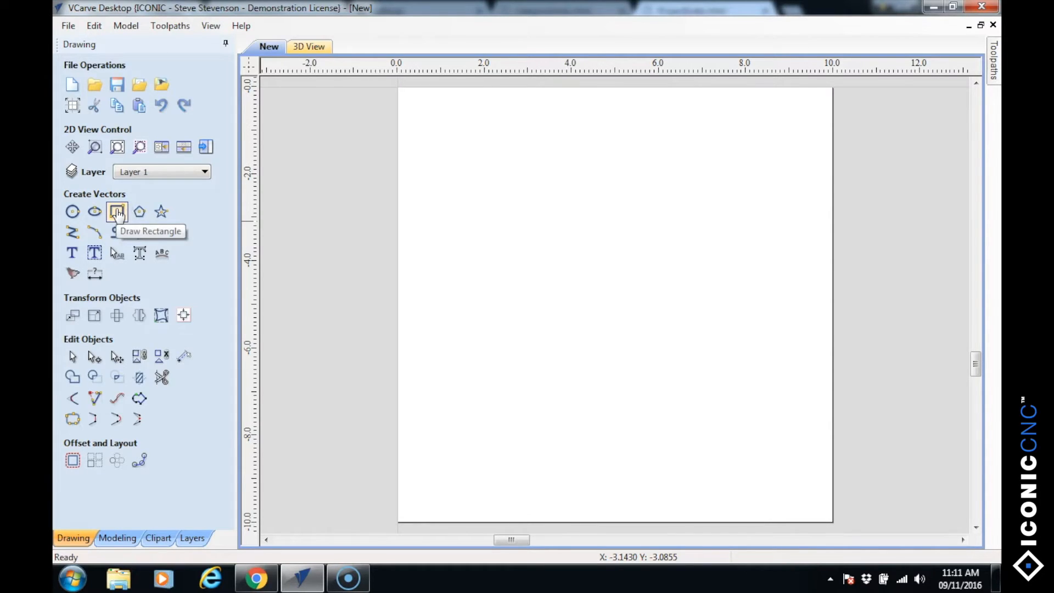
Draw a rectangle about 8.5 by 4.7 inches across the middle of the material, with Radiused Internal corners of 0.25 inches.
{"action": "left_click", "coordinate": [117, 213]}
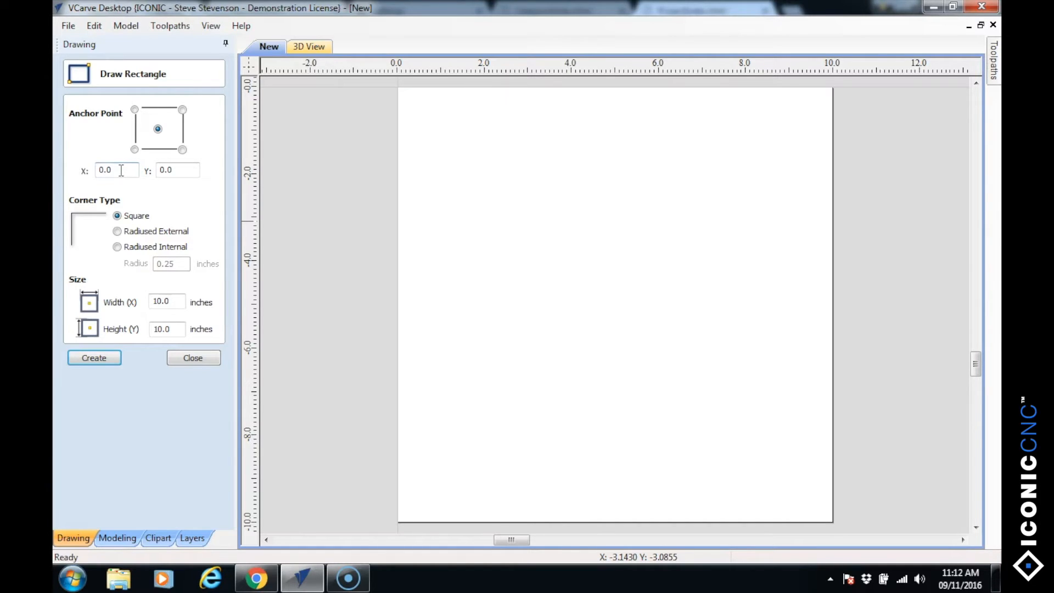
{"action": "left_click", "coordinate": [116, 232]}
{"action": "left_click", "coordinate": [117, 246]}
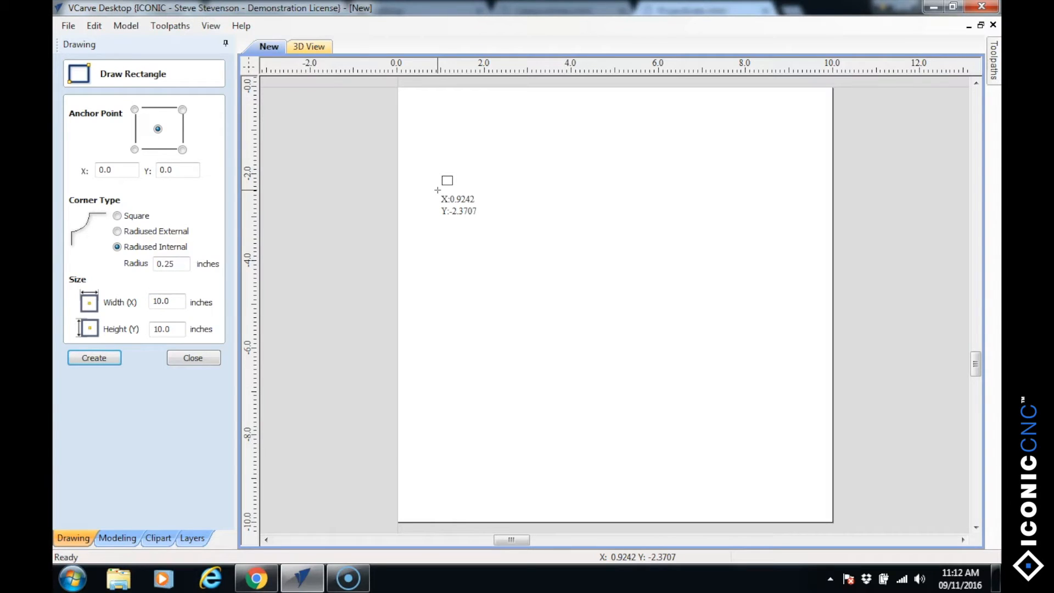
{"action": "left_click_drag", "start_coordinate": [437, 190], "coordinate": [809, 395]}
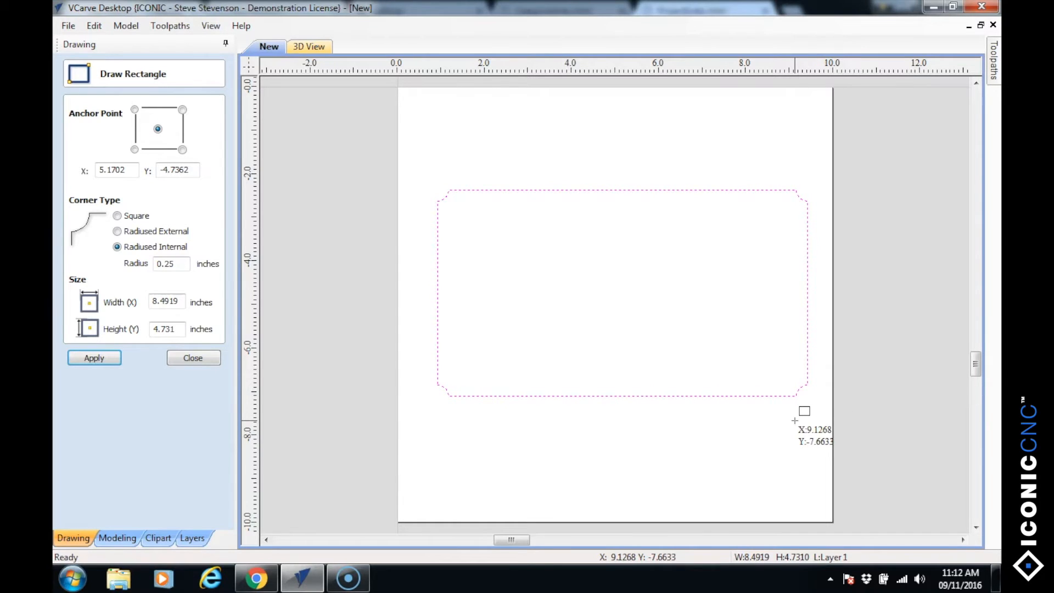
{"action": "key", "text": "Escape"}
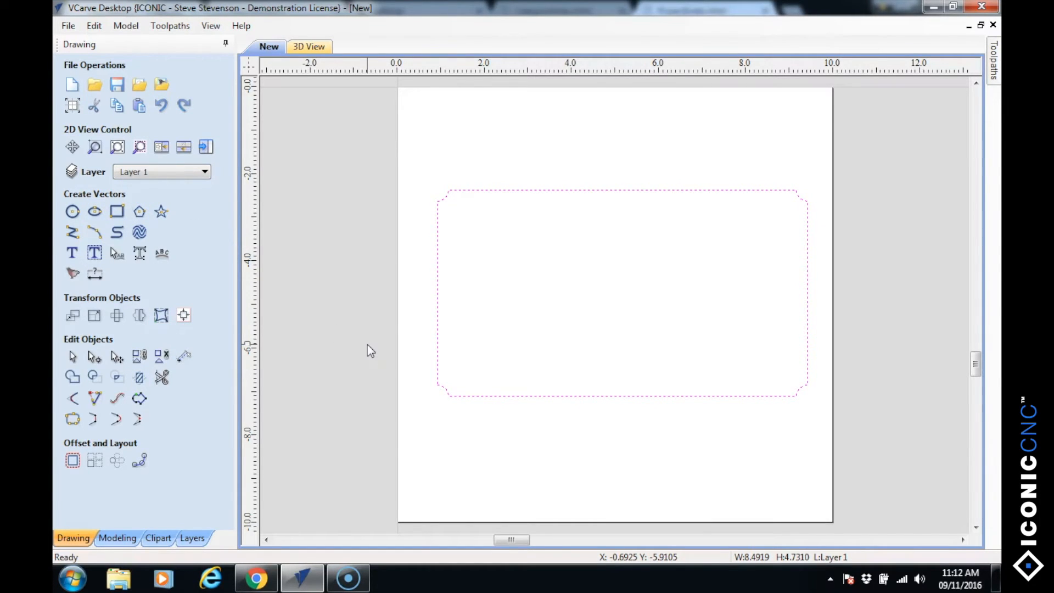
Centre the rectangle in the material both horizontally and vertically.
{"action": "left_click", "coordinate": [184, 316]}
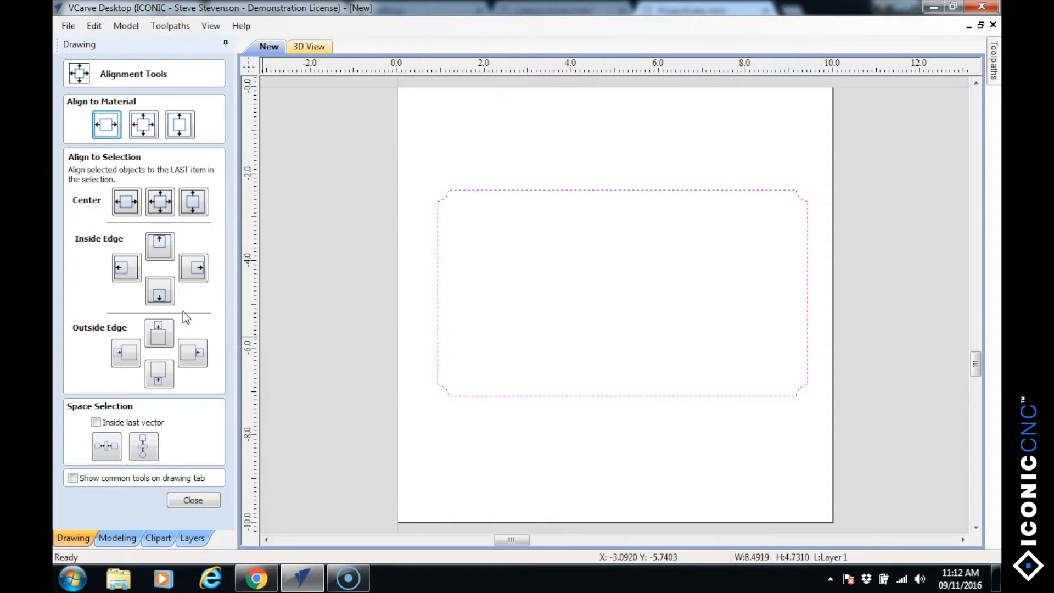
{"action": "left_click", "coordinate": [143, 131]}
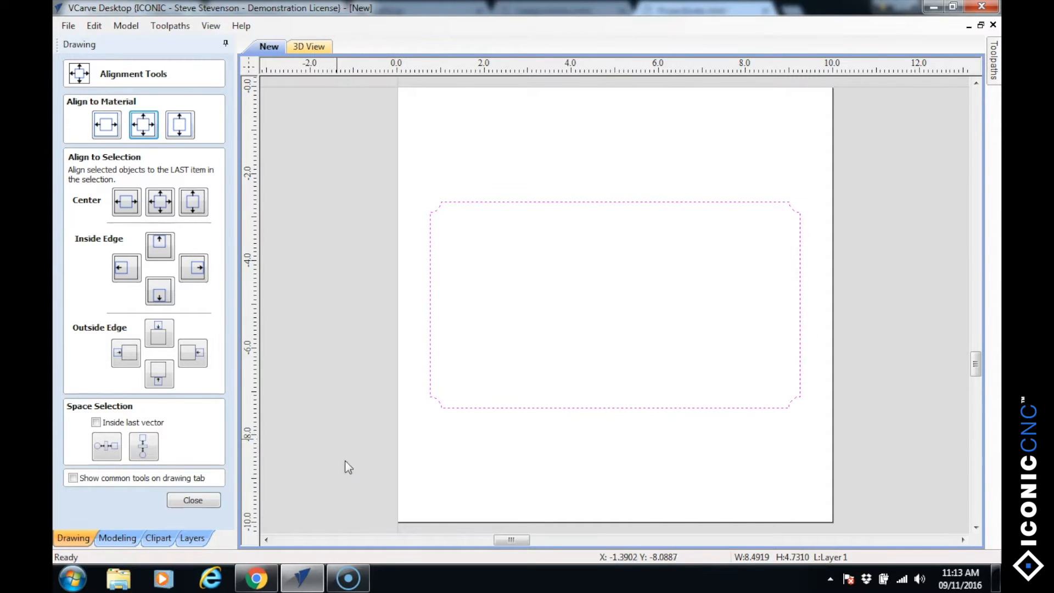
{"action": "left_click", "coordinate": [187, 501]}
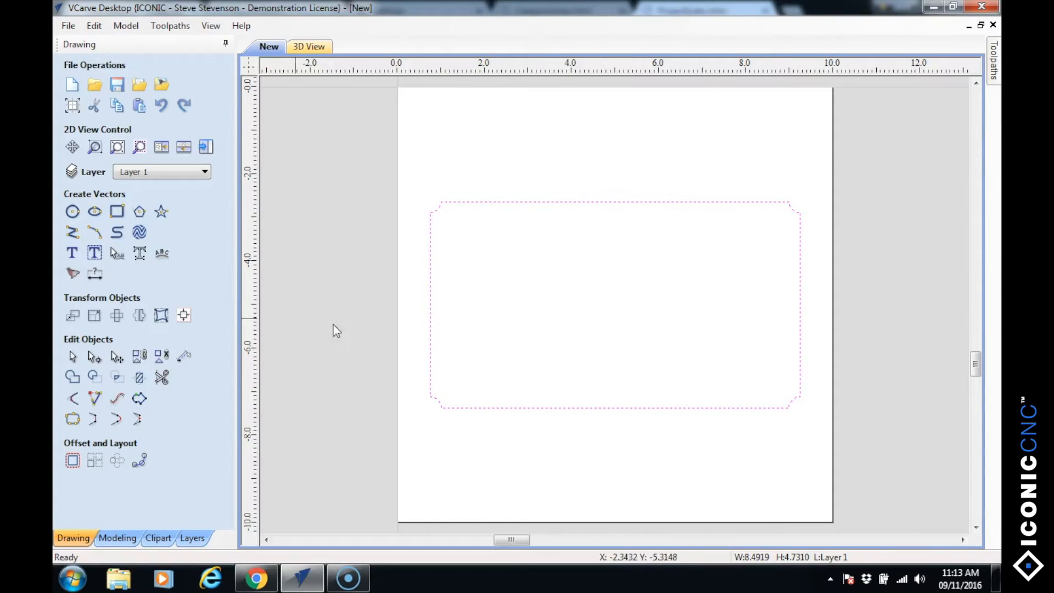
Draw a circle with a radius of about 3.1 inches overlapping the rectangle.
{"action": "left_click", "coordinate": [72, 212]}
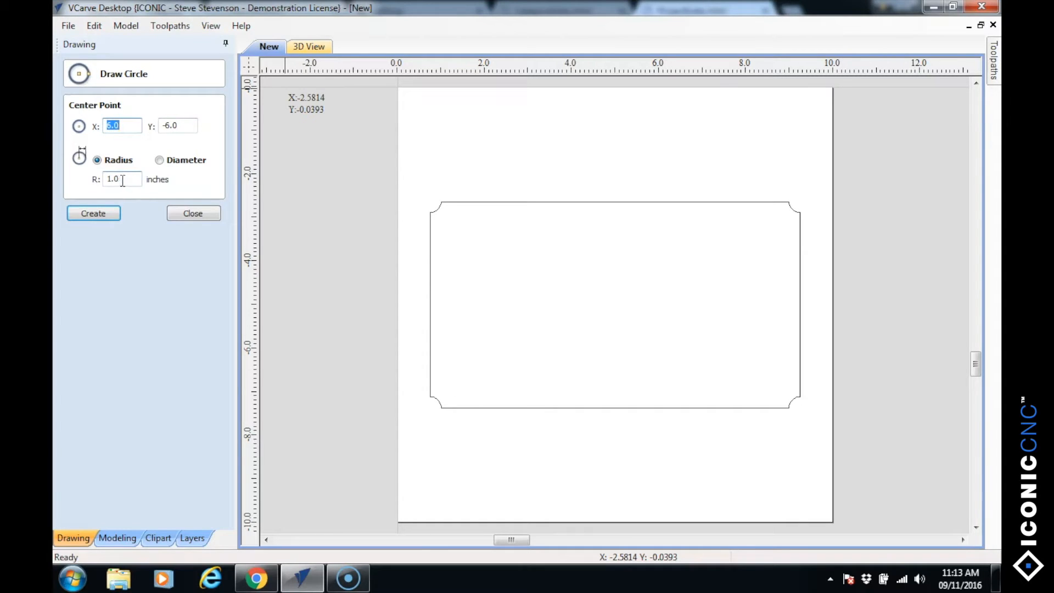
{"action": "left_click_drag", "start_coordinate": [558, 245], "coordinate": [620, 367]}
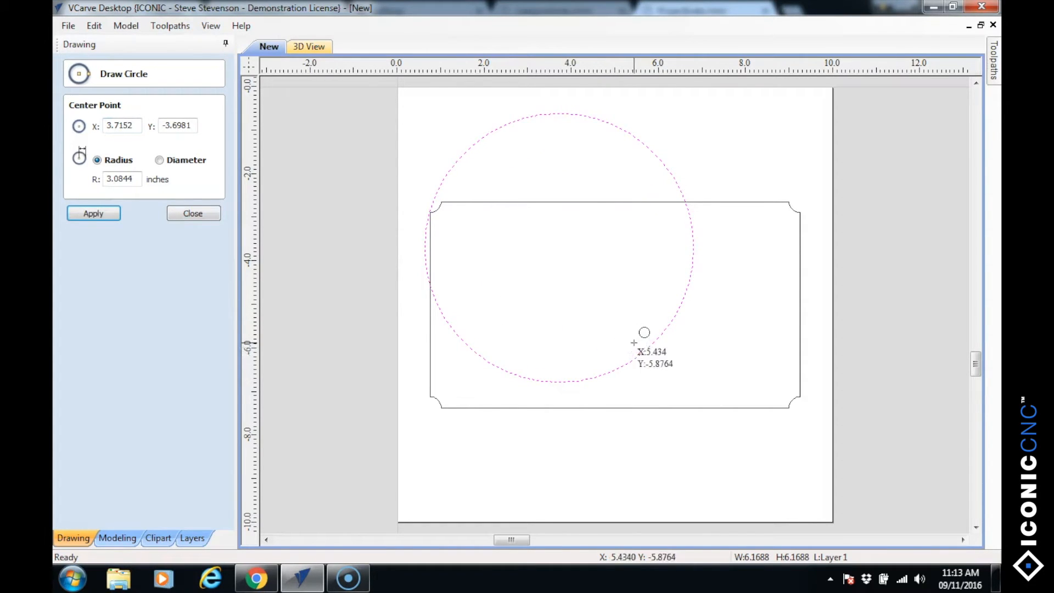
{"action": "key", "text": "Escape"}
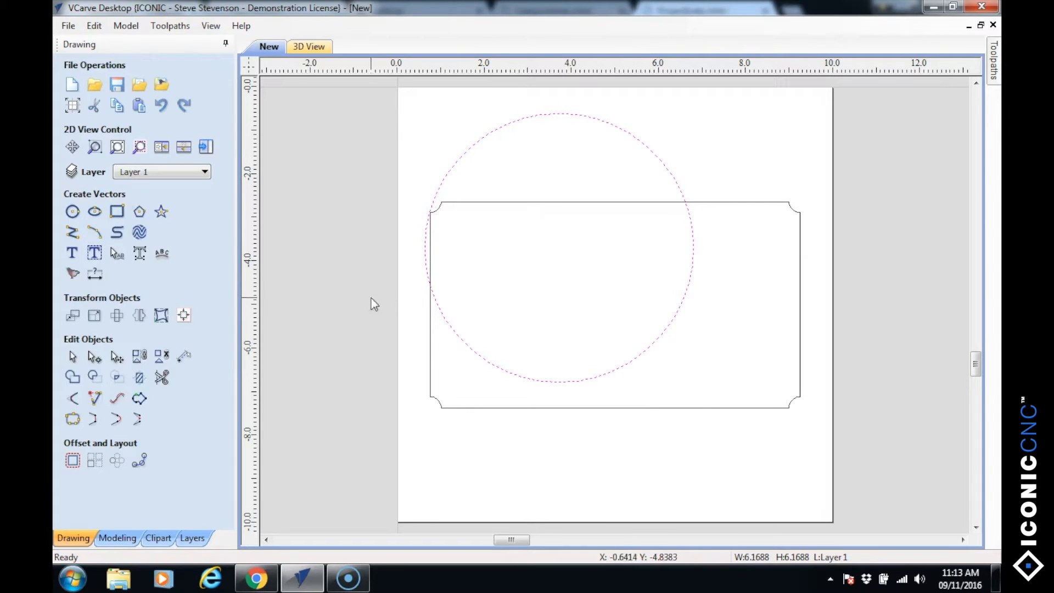
Centre the circle in the material in both directions so it shares the rectangle's centre.
{"action": "left_click", "coordinate": [183, 315]}
{"action": "left_click", "coordinate": [143, 124]}
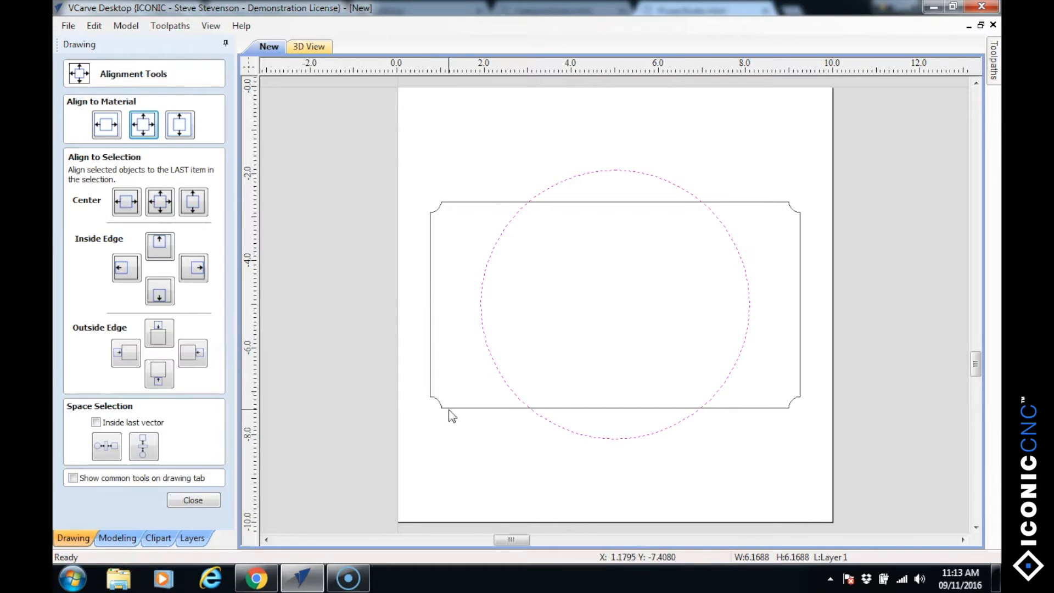
{"action": "left_click", "coordinate": [195, 501]}
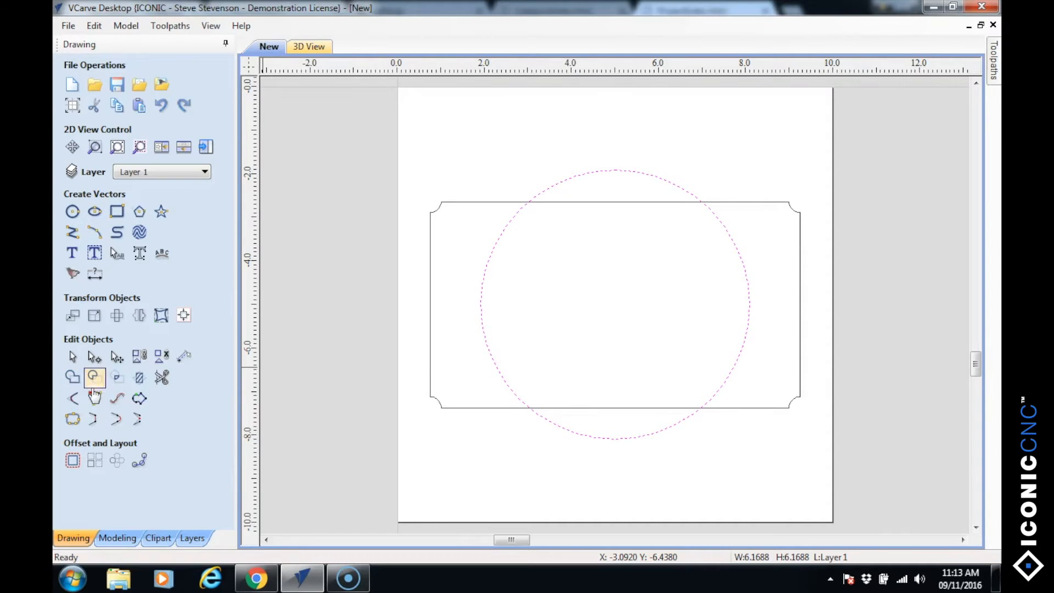
Select both the rectangle and the circle, try welding them into one outline, and undo the weld.
{"action": "left_click_drag", "start_coordinate": [412, 162], "coordinate": [934, 512]}
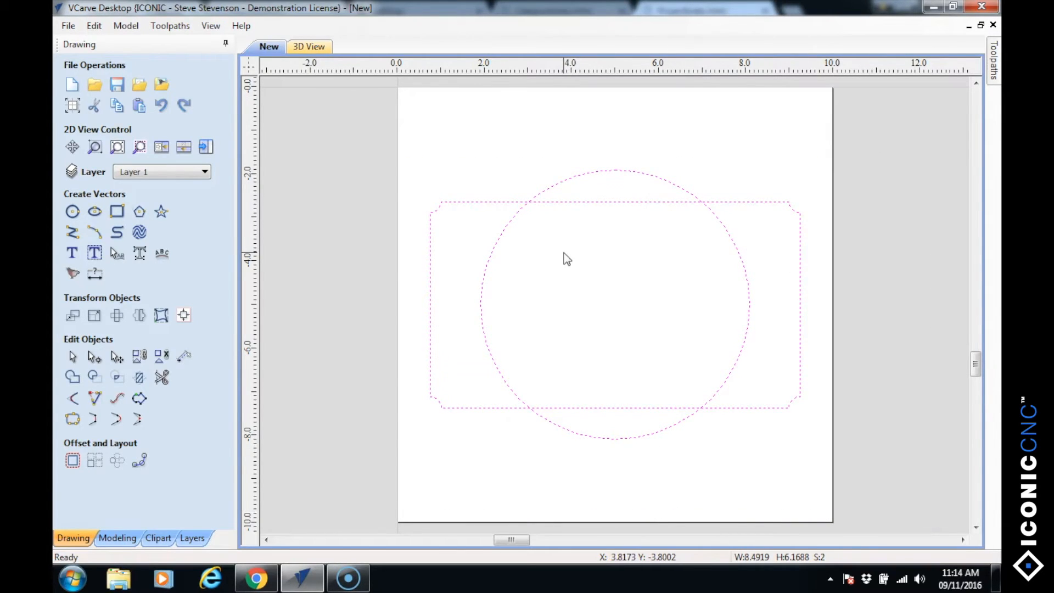
{"action": "left_click", "coordinate": [71, 382]}
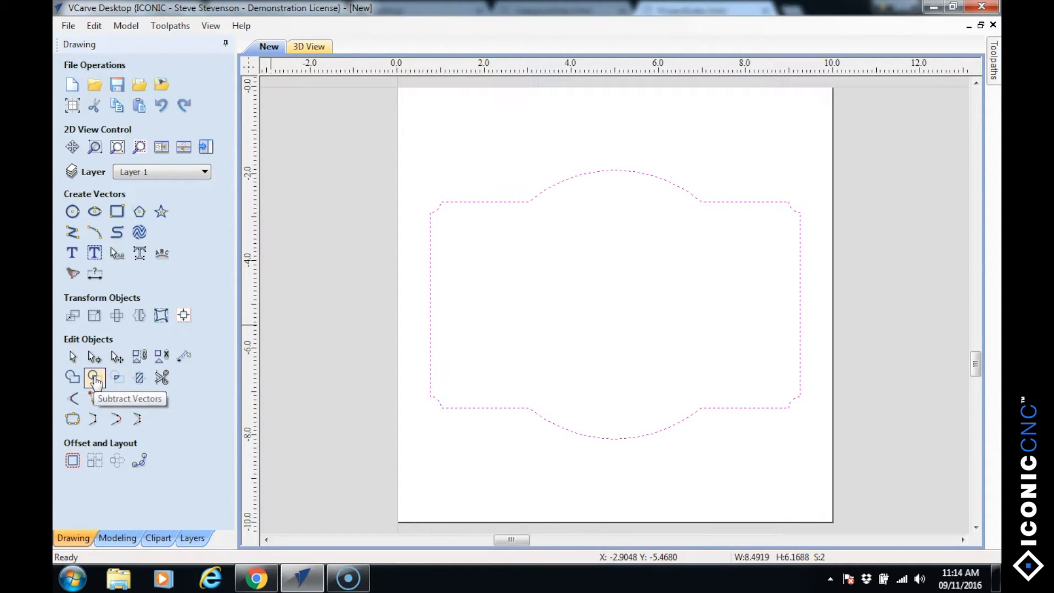
{"action": "left_click", "coordinate": [161, 105]}
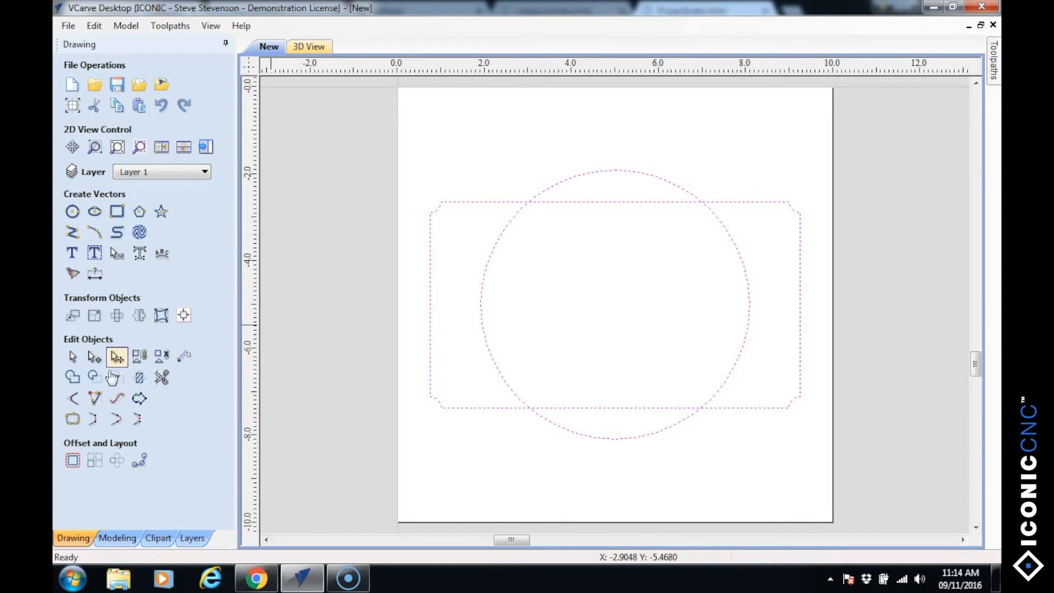
Try subtracting the circle from the rectangle and intersecting the two shapes, undoing each operation.
{"action": "left_click", "coordinate": [95, 379]}
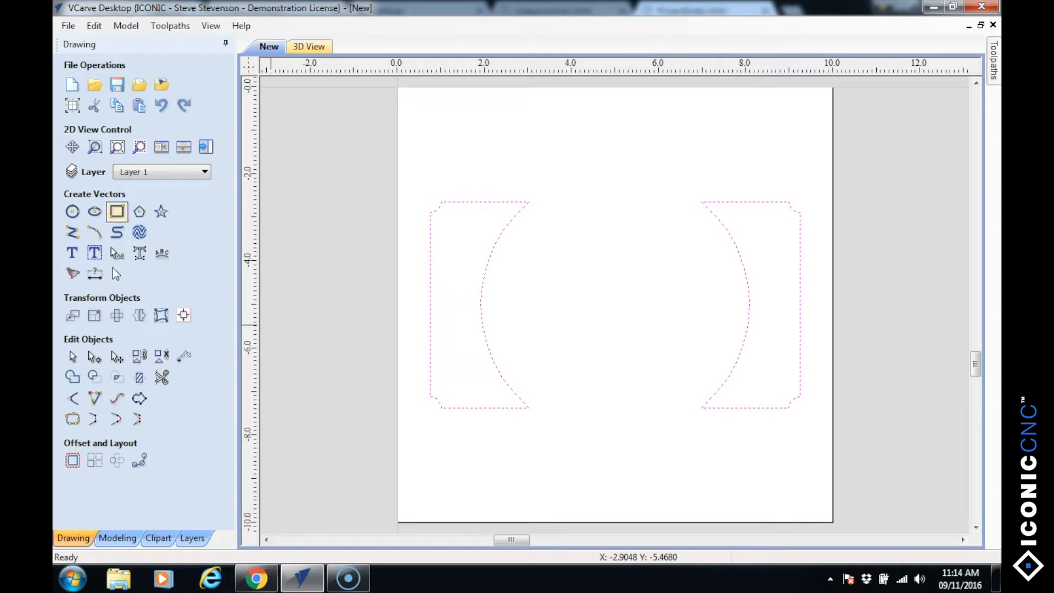
{"action": "left_click", "coordinate": [161, 105]}
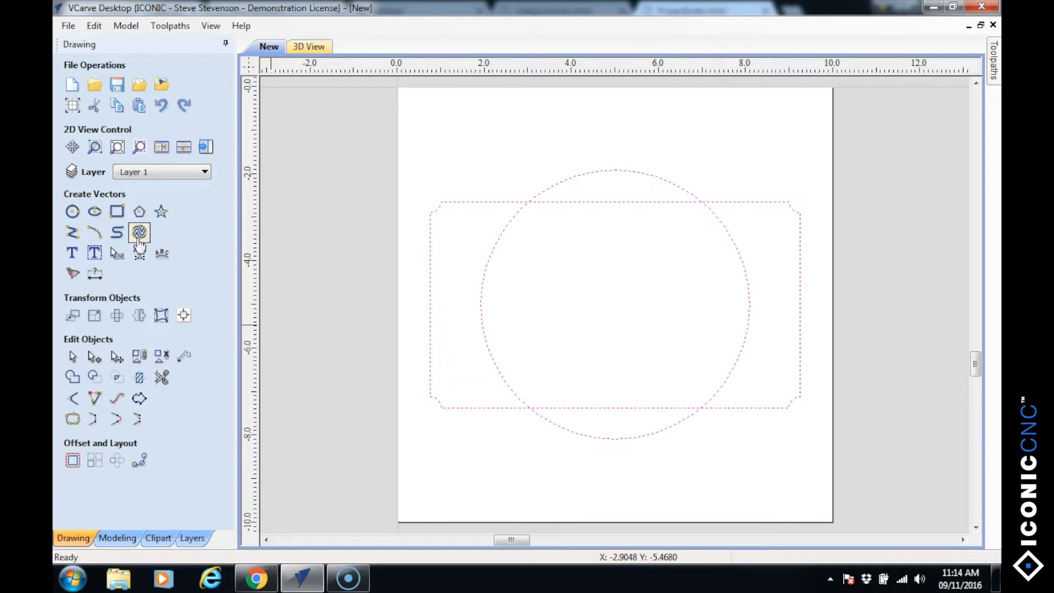
{"action": "left_click", "coordinate": [117, 378]}
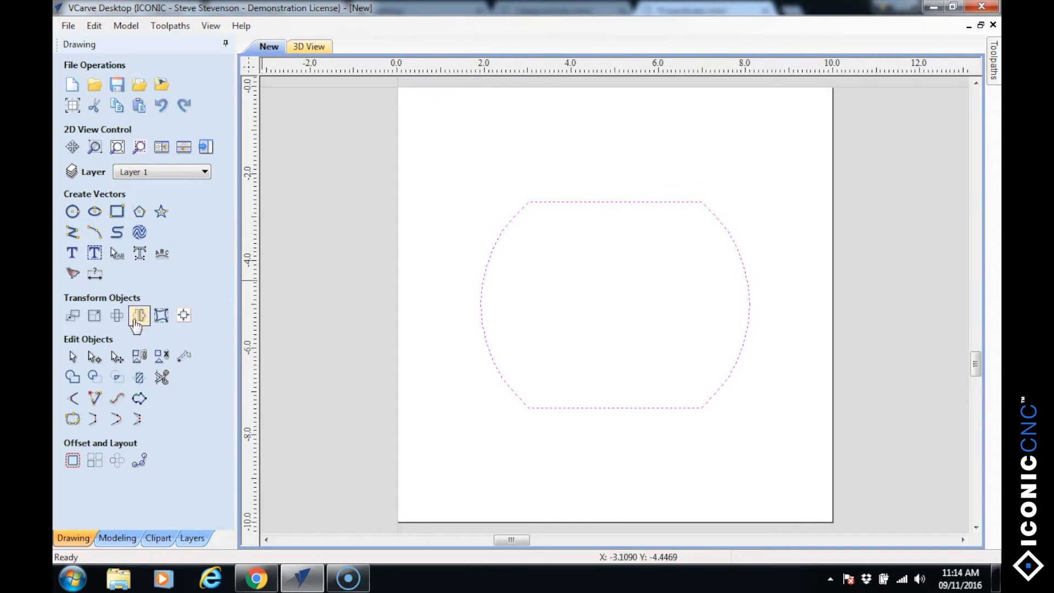
{"action": "left_click", "coordinate": [161, 109]}
Weld the selected rectangle and circle into a single sign outline.
{"action": "left_click", "coordinate": [73, 375]}
Start a new text object, browse the TrueType fonts and choose Times New Roman.
{"action": "left_click", "coordinate": [72, 254]}
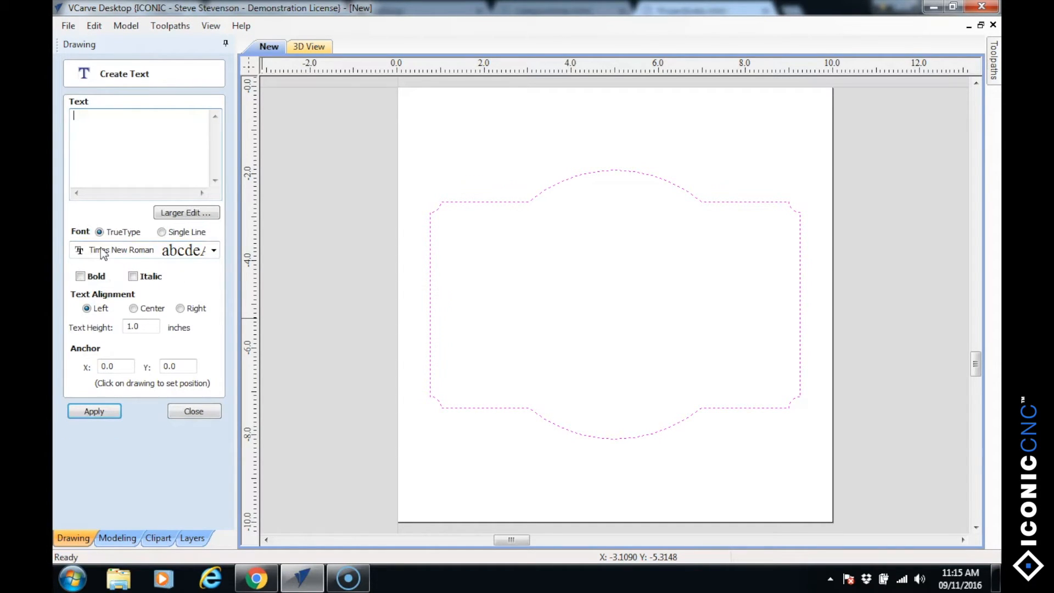
{"action": "left_click", "coordinate": [214, 251]}
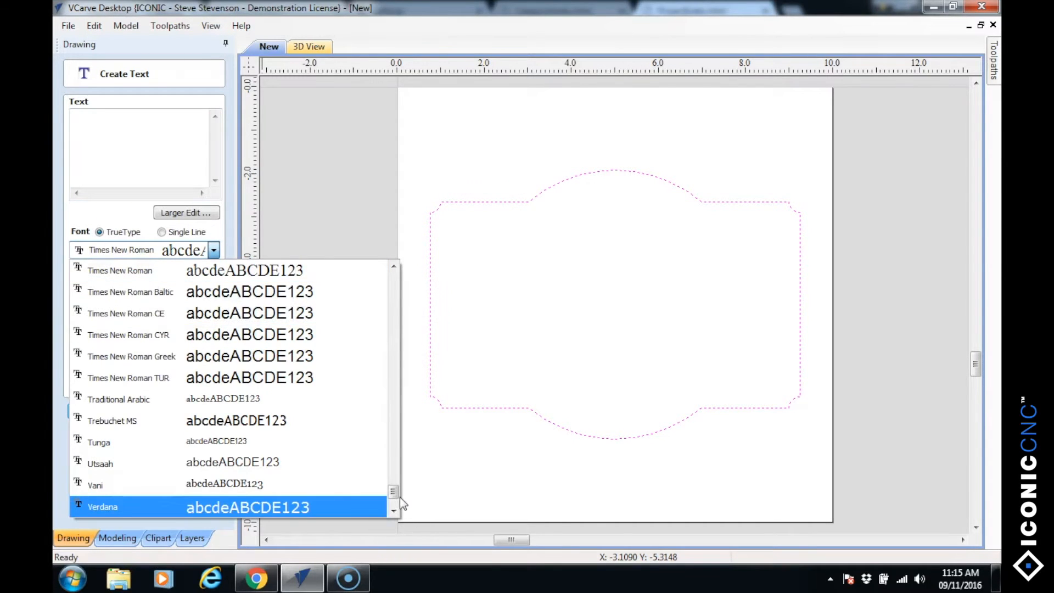
{"action": "left_click_drag", "start_coordinate": [393, 491], "coordinate": [394, 295]}
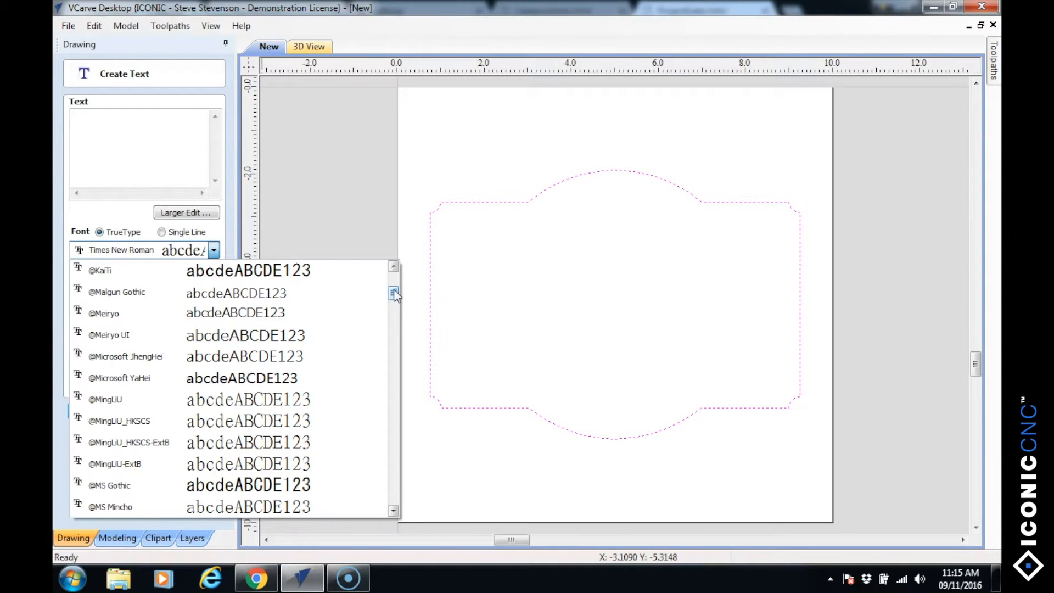
{"action": "left_click_drag", "start_coordinate": [394, 294], "coordinate": [405, 272]}
{"action": "left_click_drag", "start_coordinate": [397, 292], "coordinate": [425, 488]}
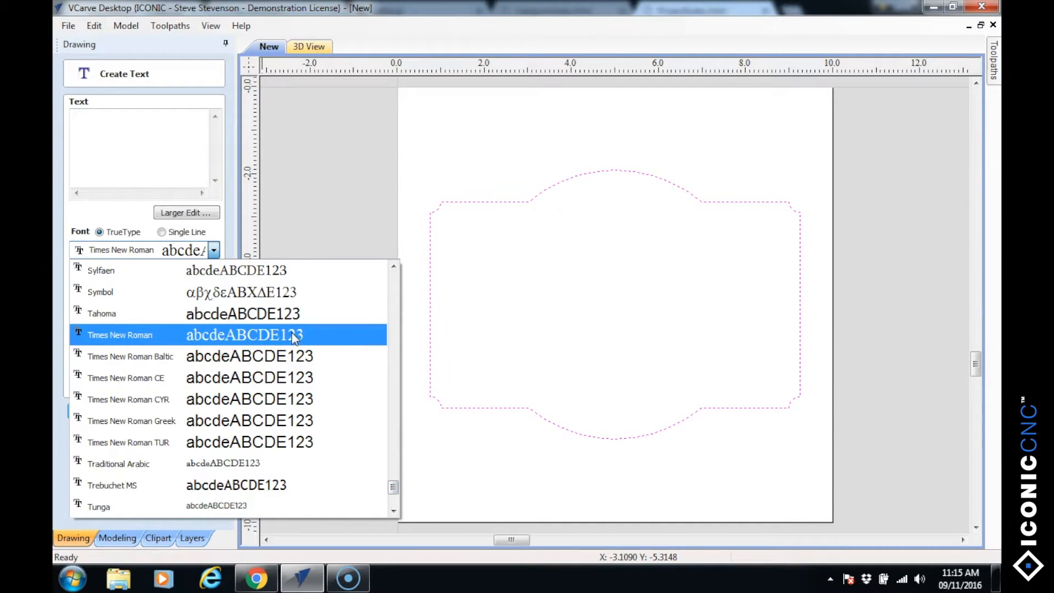
{"action": "left_click", "coordinate": [258, 335]}
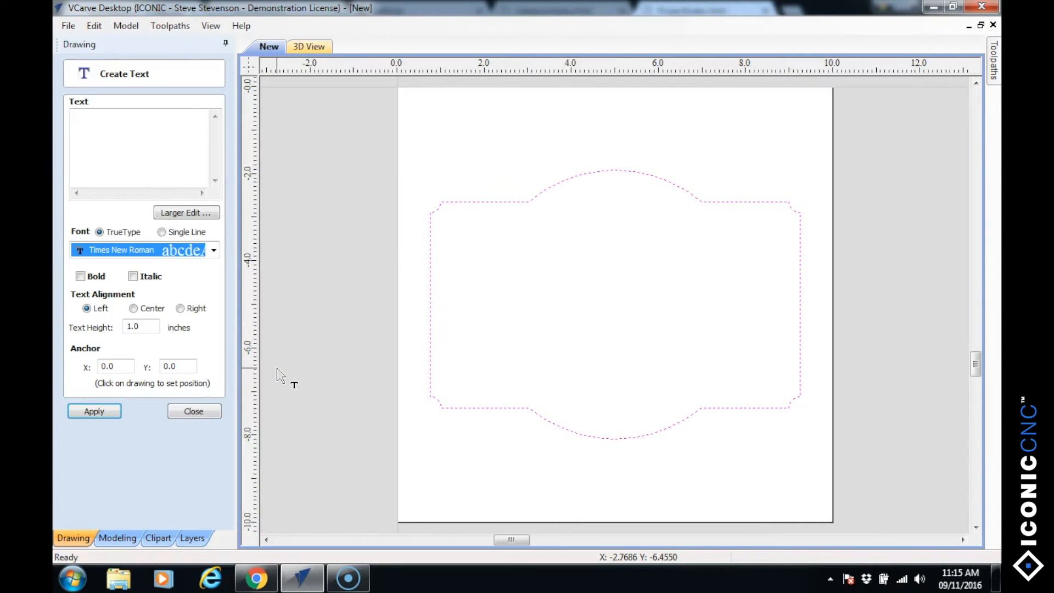
Create the bold, centre-aligned text "Iconic CNC" at a height of 1.0 inch.
{"action": "left_click", "coordinate": [80, 276]}
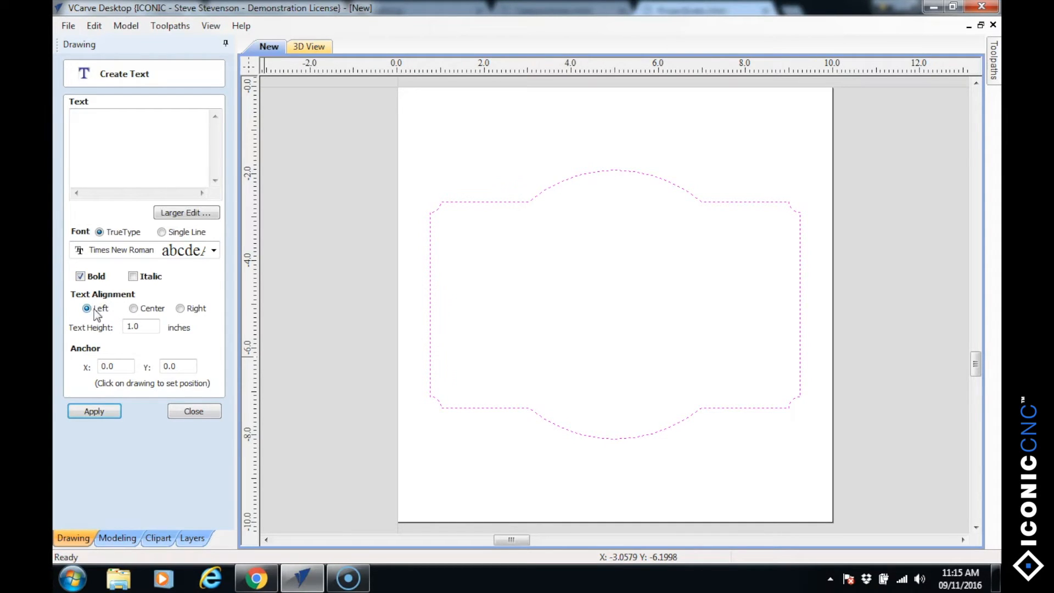
{"action": "left_click", "coordinate": [134, 309]}
{"action": "left_click", "coordinate": [84, 118]}
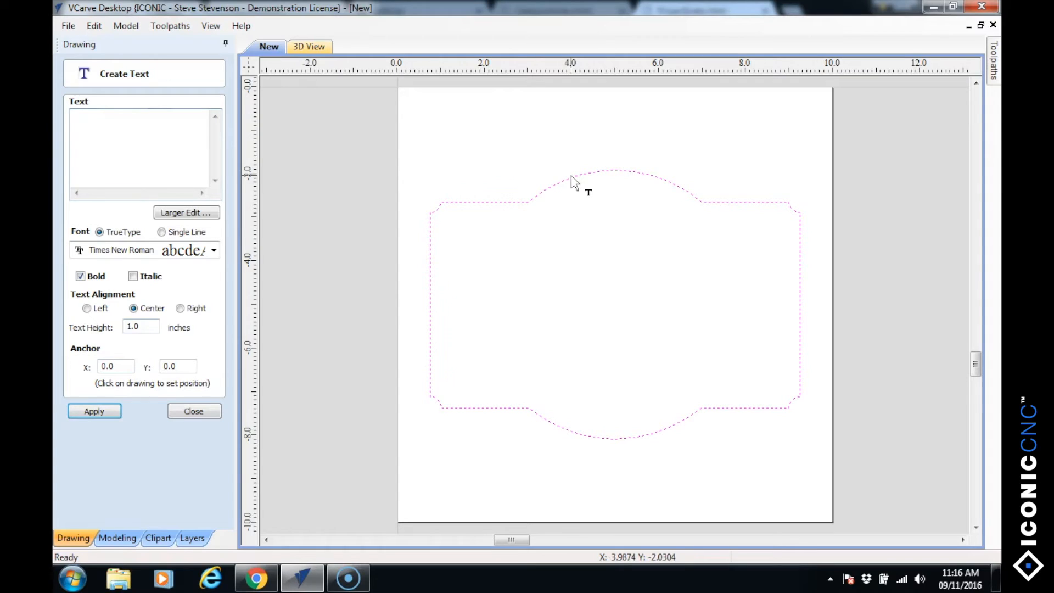
{"action": "type", "text": "Iconic CNC"}
{"action": "left_click", "coordinate": [82, 413]}
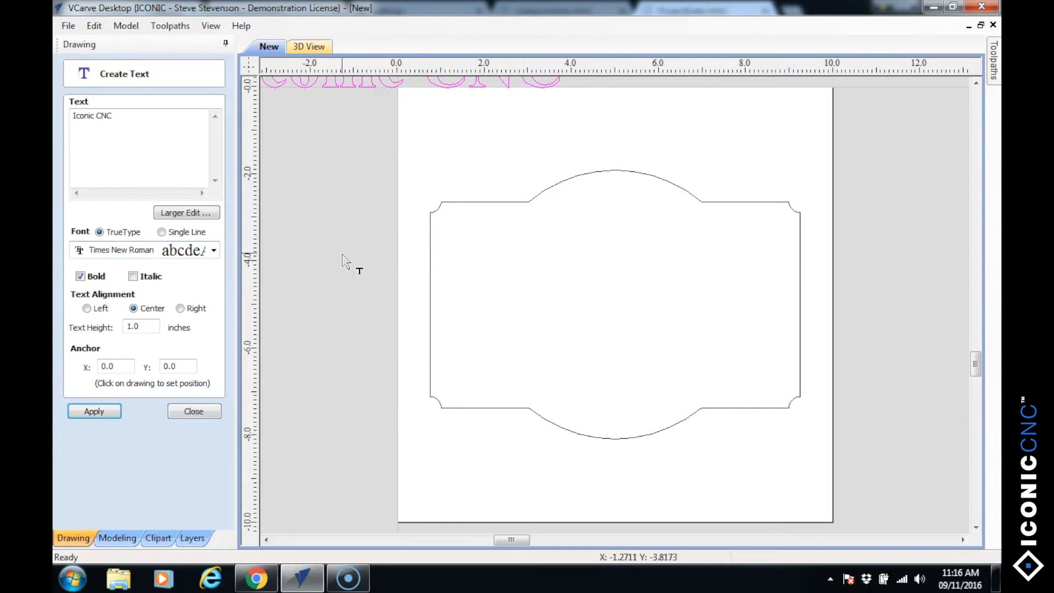
{"action": "left_click", "coordinate": [362, 250]}
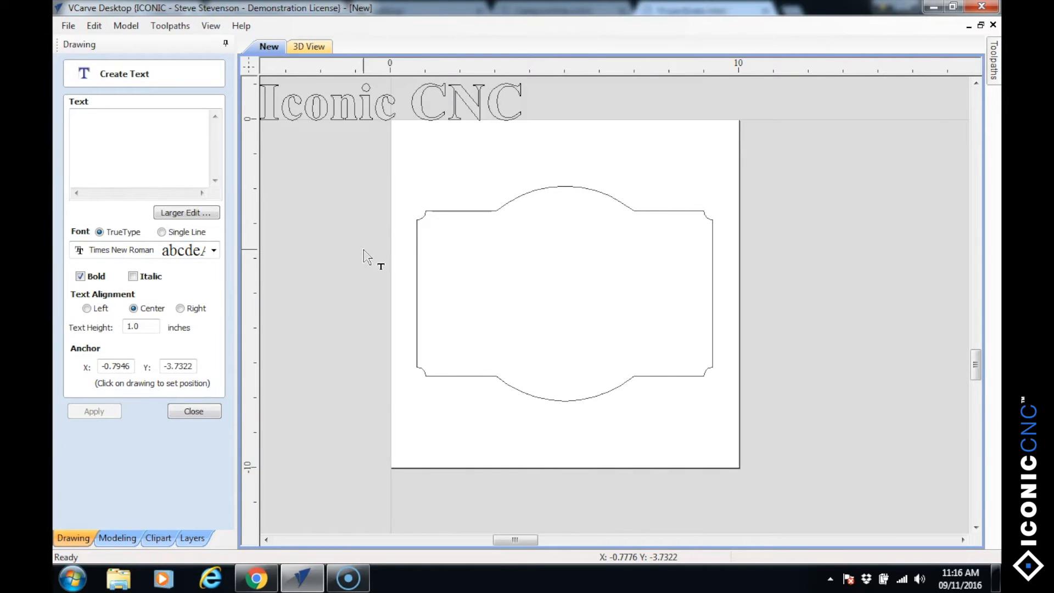
Select the Iconic CNC text and centre it in the material in both directions.
{"action": "scroll", "coordinate": [360, 268], "scroll_direction": "down", "scroll_amount": 1}
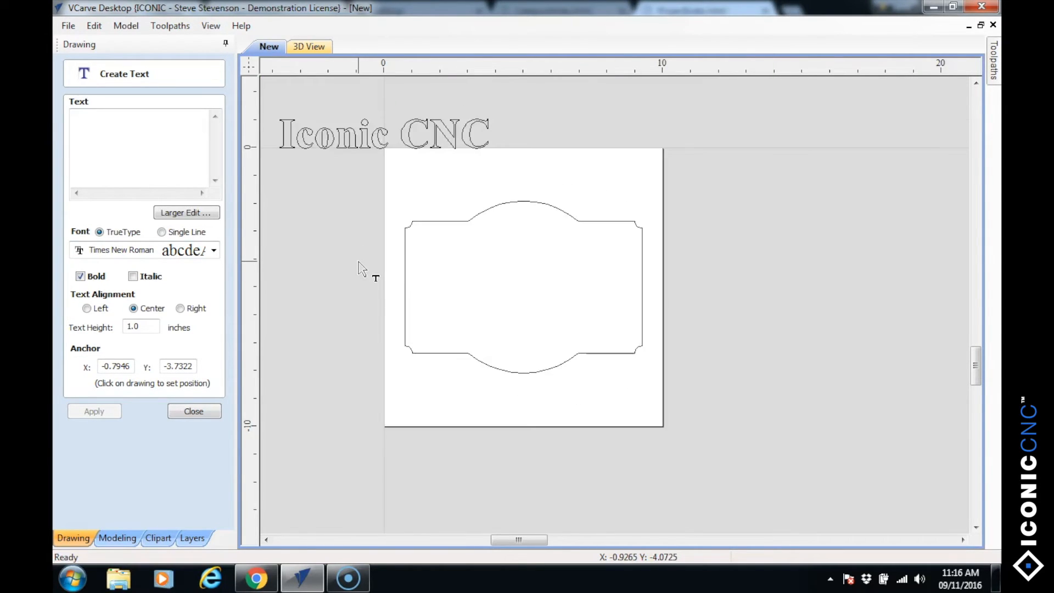
{"action": "scroll", "coordinate": [359, 267], "scroll_direction": "up", "scroll_amount": 1}
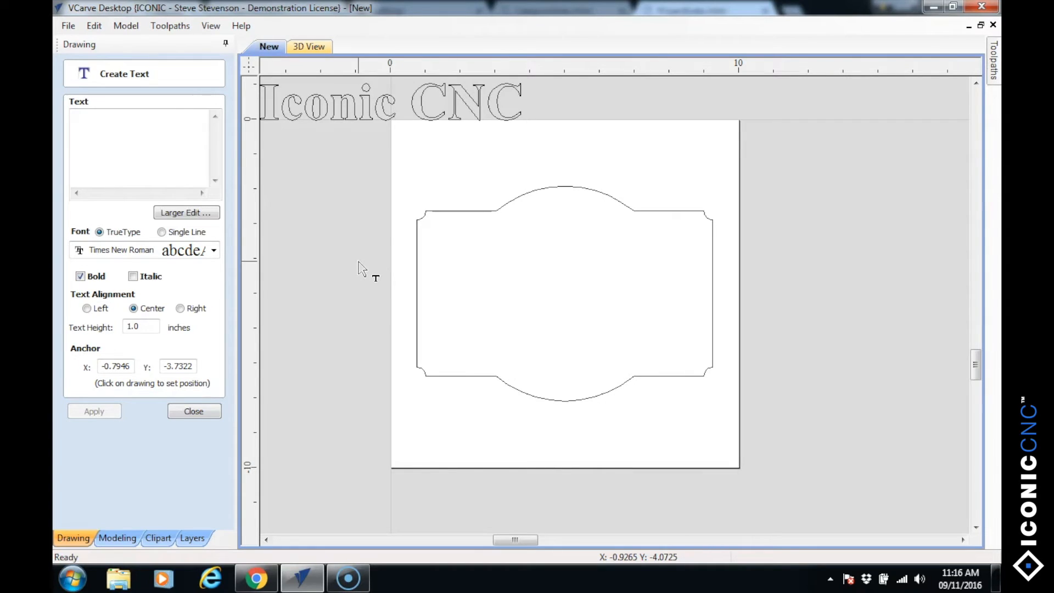
{"action": "scroll", "coordinate": [415, 255], "scroll_direction": "up", "scroll_amount": 1}
{"action": "scroll", "coordinate": [415, 255], "scroll_direction": "down", "scroll_amount": 1}
{"action": "left_click", "coordinate": [331, 116]}
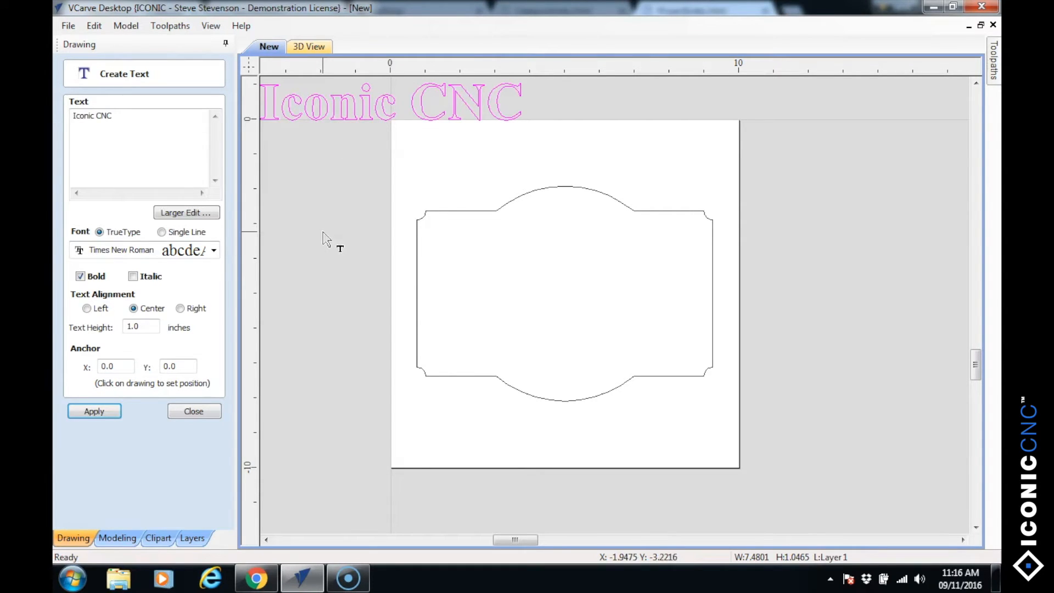
{"action": "left_click", "coordinate": [196, 413]}
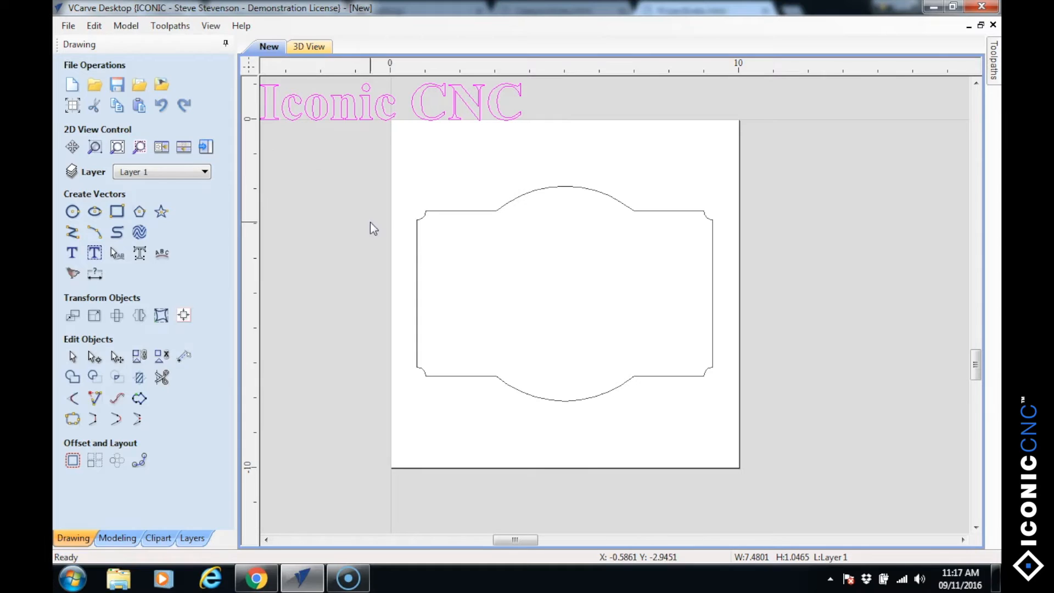
{"action": "left_click", "coordinate": [182, 317]}
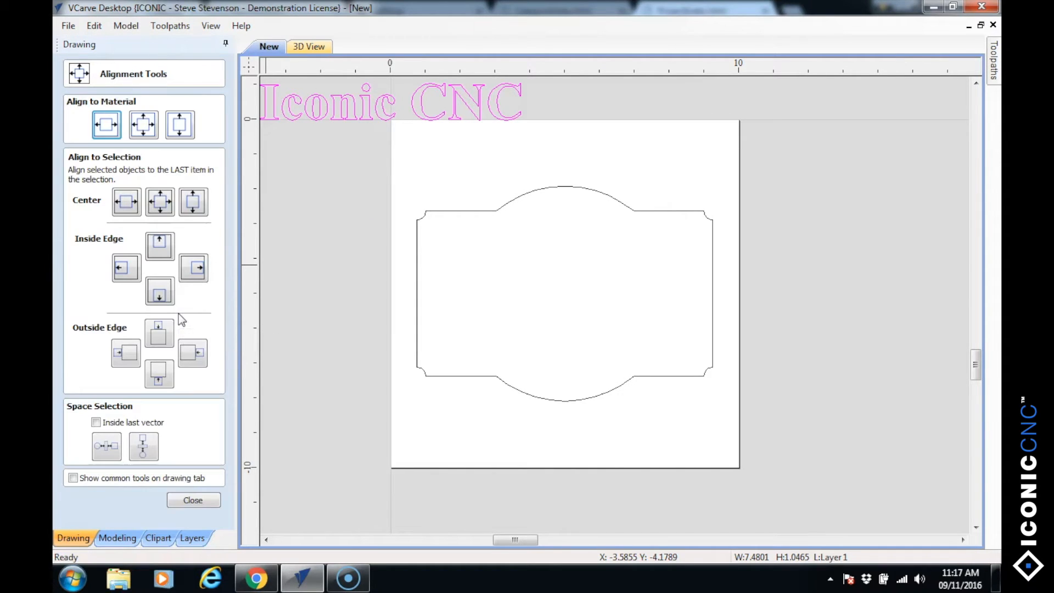
{"action": "left_click", "coordinate": [146, 131]}
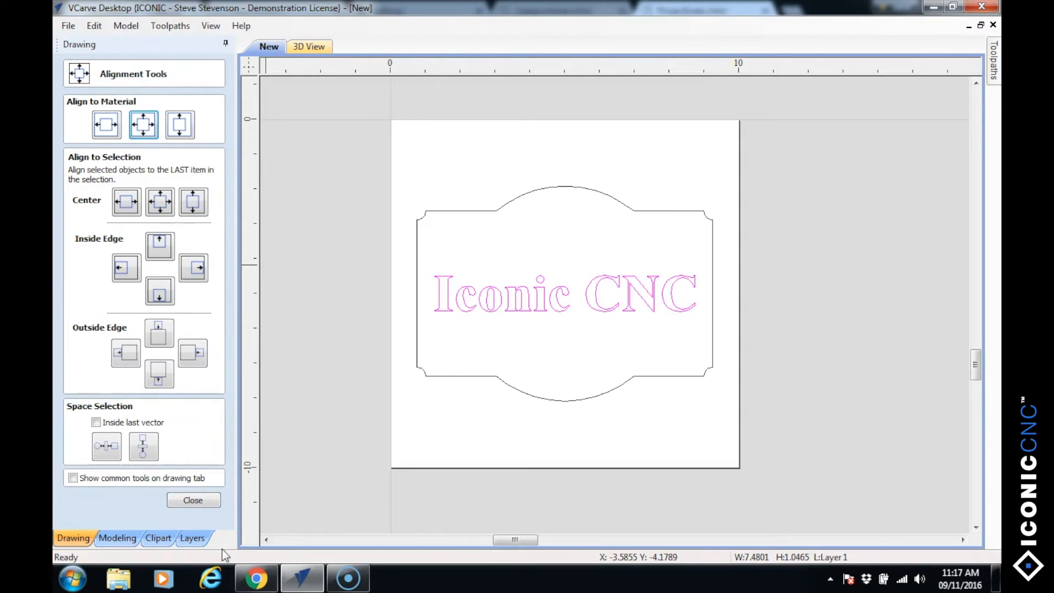
{"action": "left_click", "coordinate": [192, 500]}
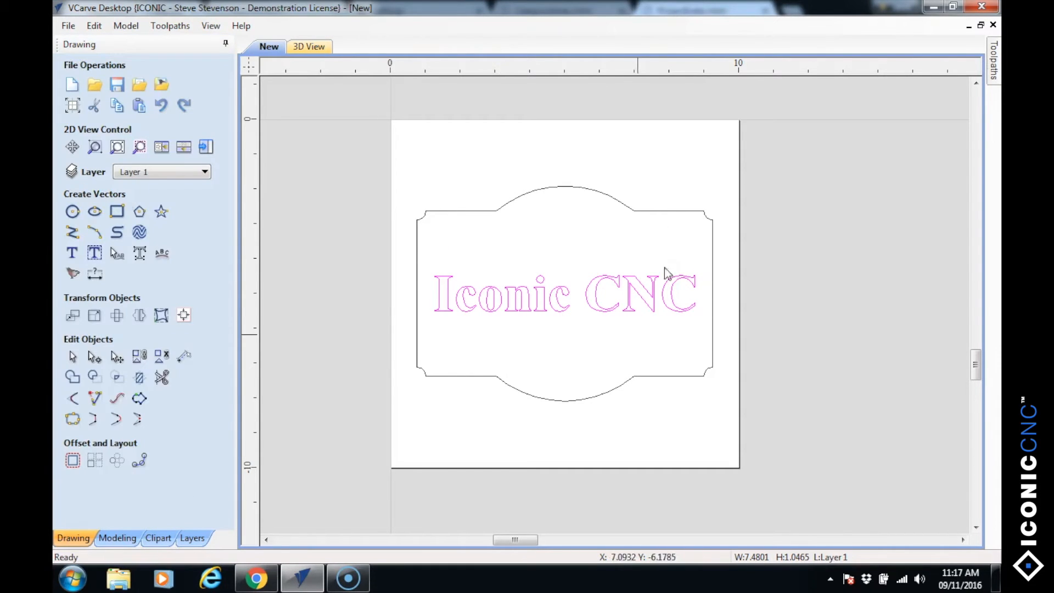
{"action": "left_click", "coordinate": [325, 394]}
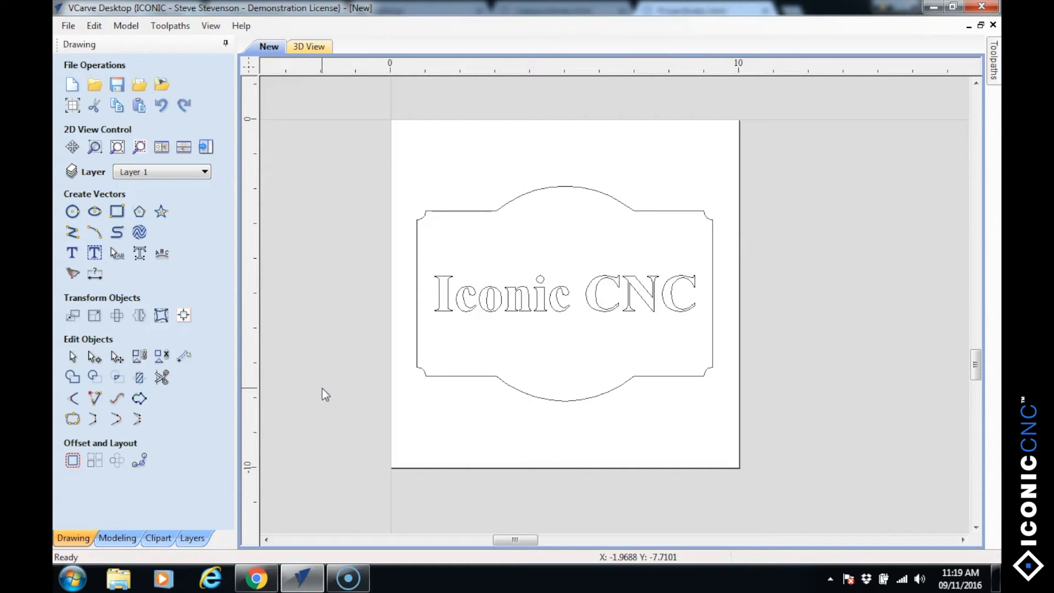
Offset the sign outline inwards by 0.25 inches, keeping the original outline.
{"action": "left_click", "coordinate": [418, 357]}
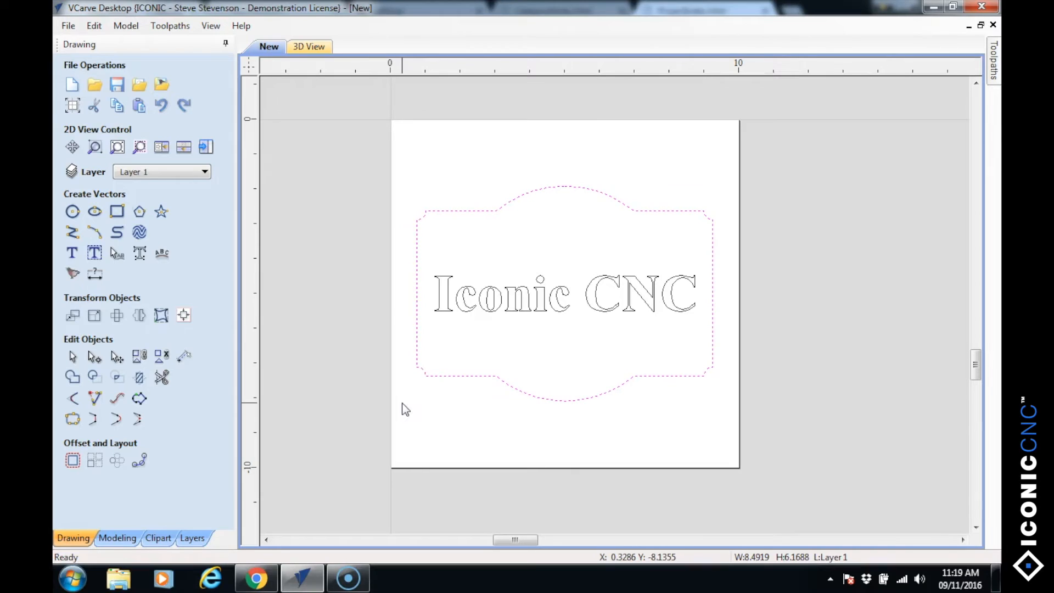
{"action": "left_click", "coordinate": [72, 461]}
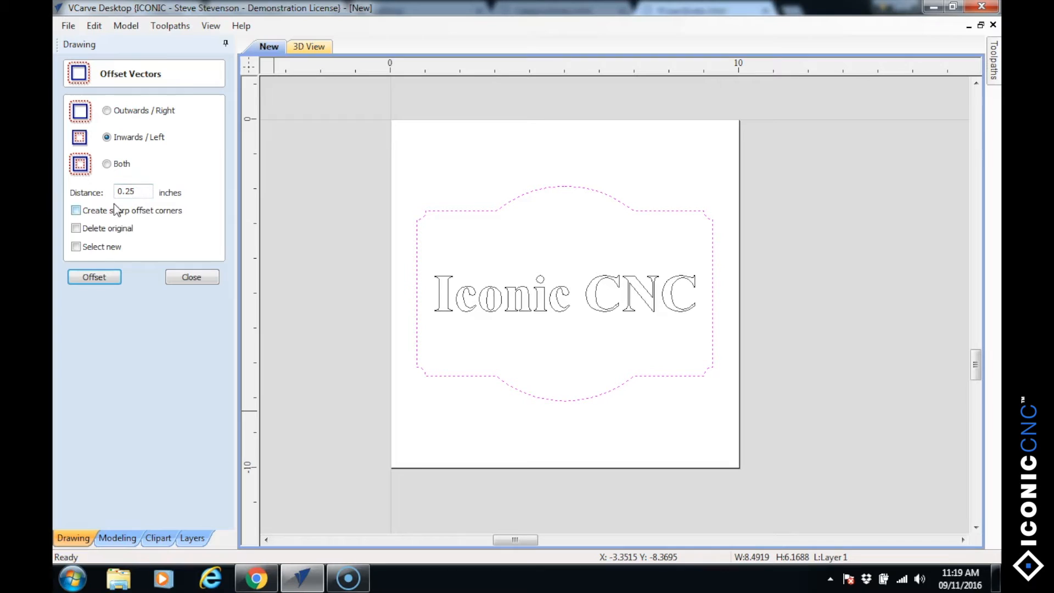
{"action": "left_click", "coordinate": [100, 278]}
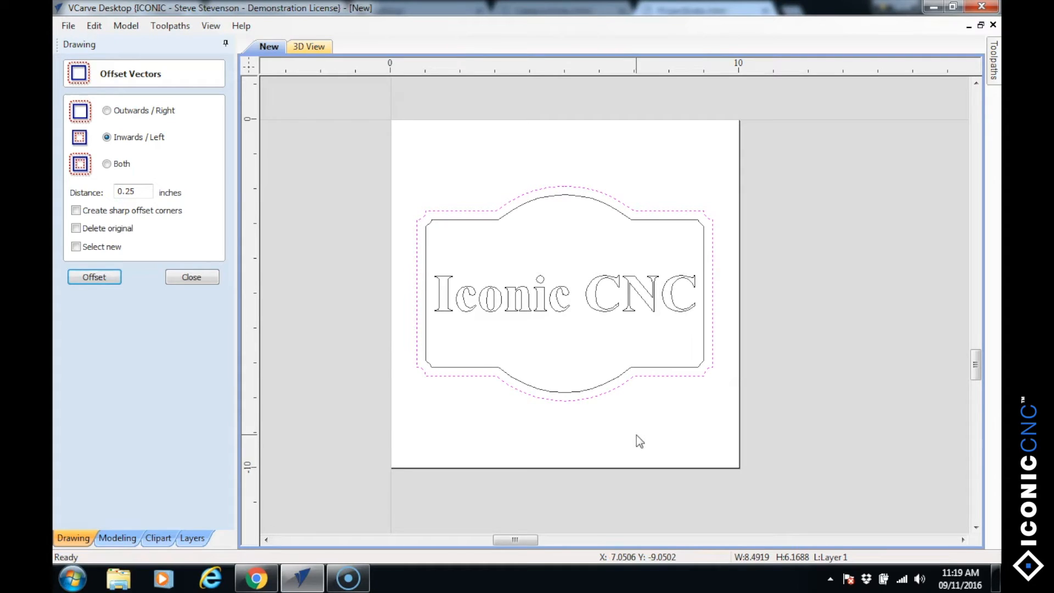
{"action": "left_click", "coordinate": [189, 277]}
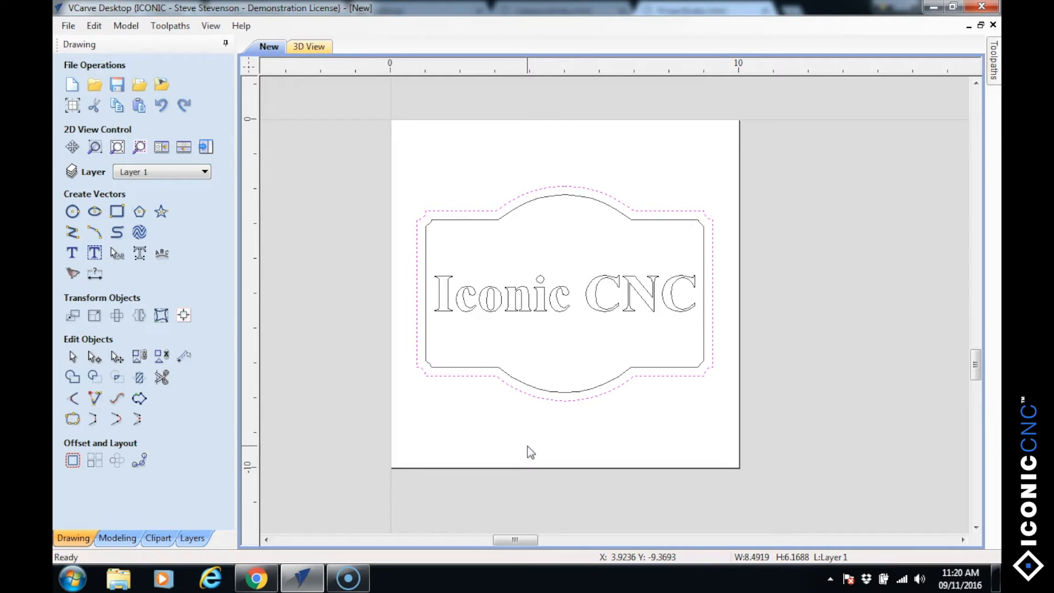
Switch between the drawing and toolpath layouts, ending with the toolpath operations shown.
{"action": "left_click", "coordinate": [204, 148]}
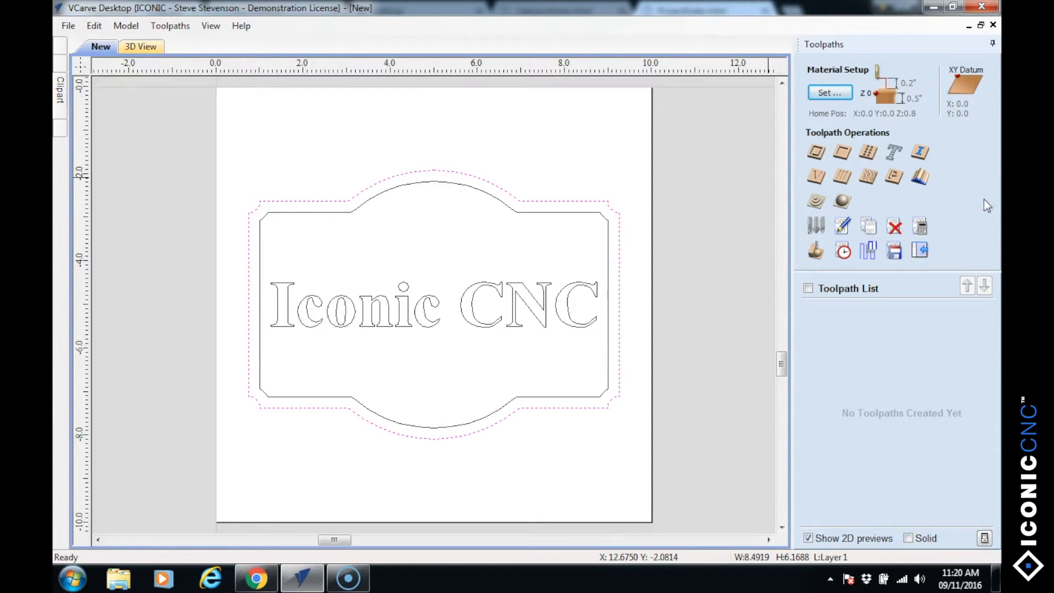
{"action": "left_click", "coordinate": [919, 251]}
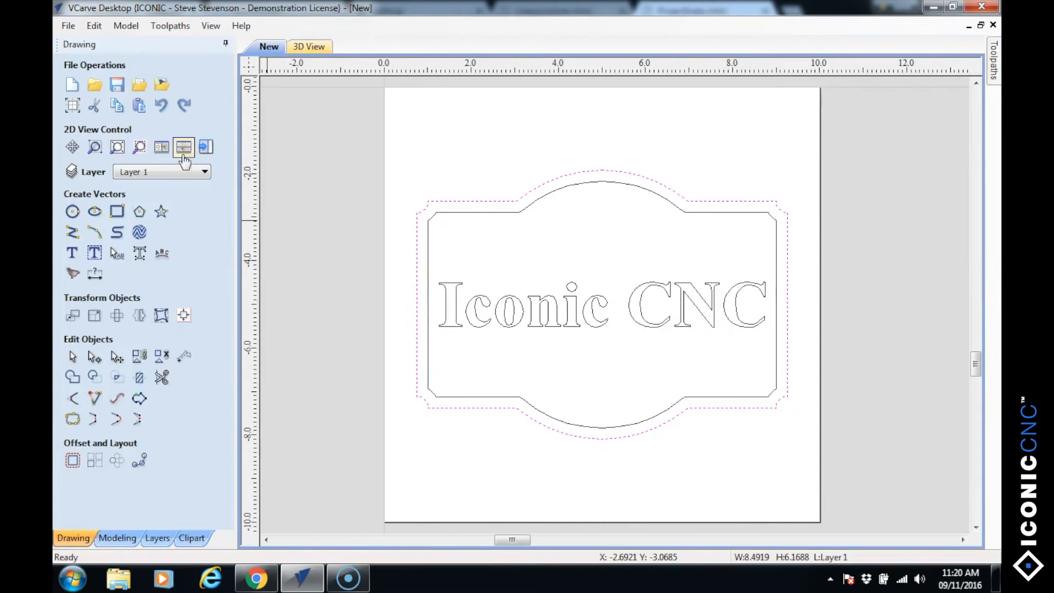
{"action": "left_click", "coordinate": [201, 146]}
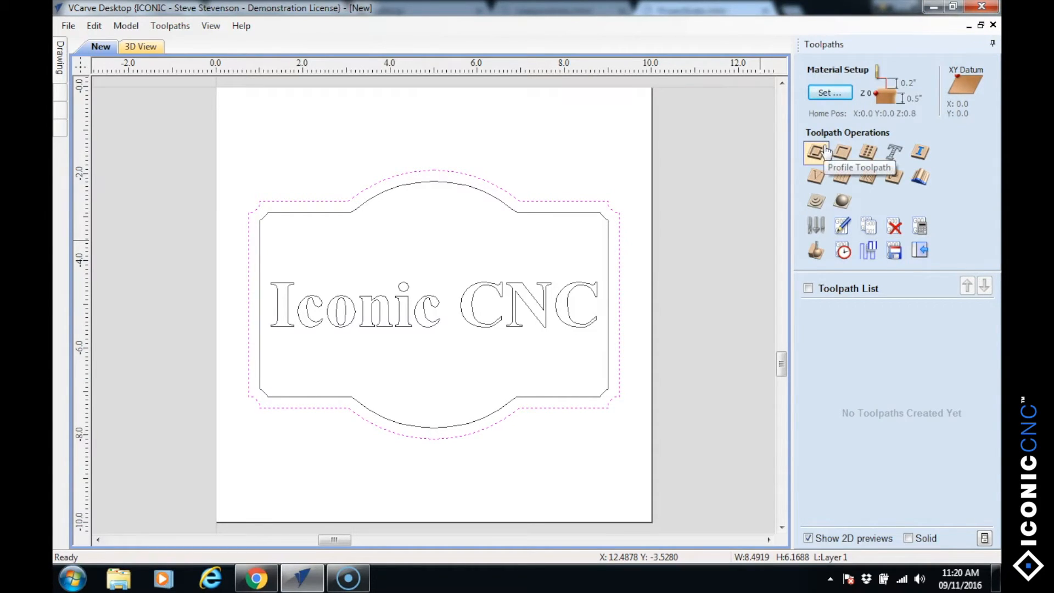
Start a V-Carve / Engraving toolpath for the lettering, view the tool database and keep the 90-degree 1.25" V-bit.
{"action": "left_click", "coordinate": [499, 327]}
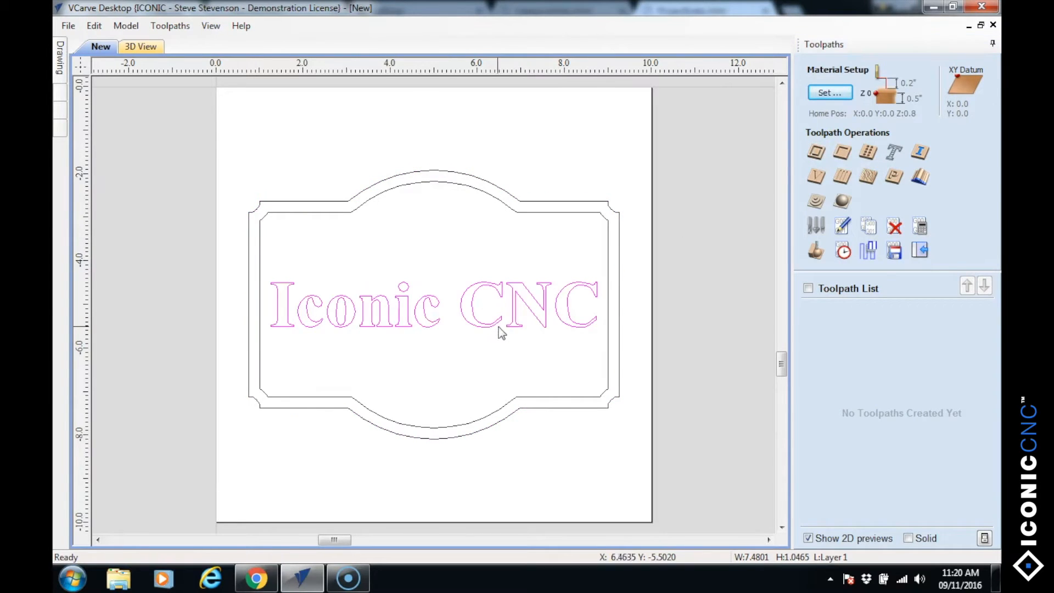
{"action": "left_click", "coordinate": [817, 180]}
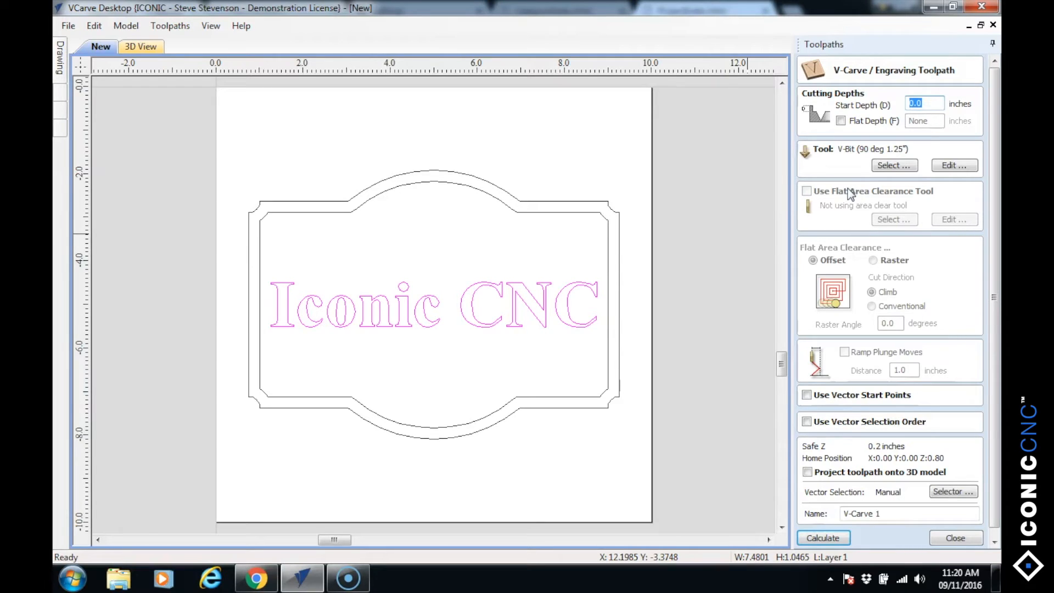
{"action": "left_click", "coordinate": [925, 103]}
{"action": "left_click", "coordinate": [886, 165]}
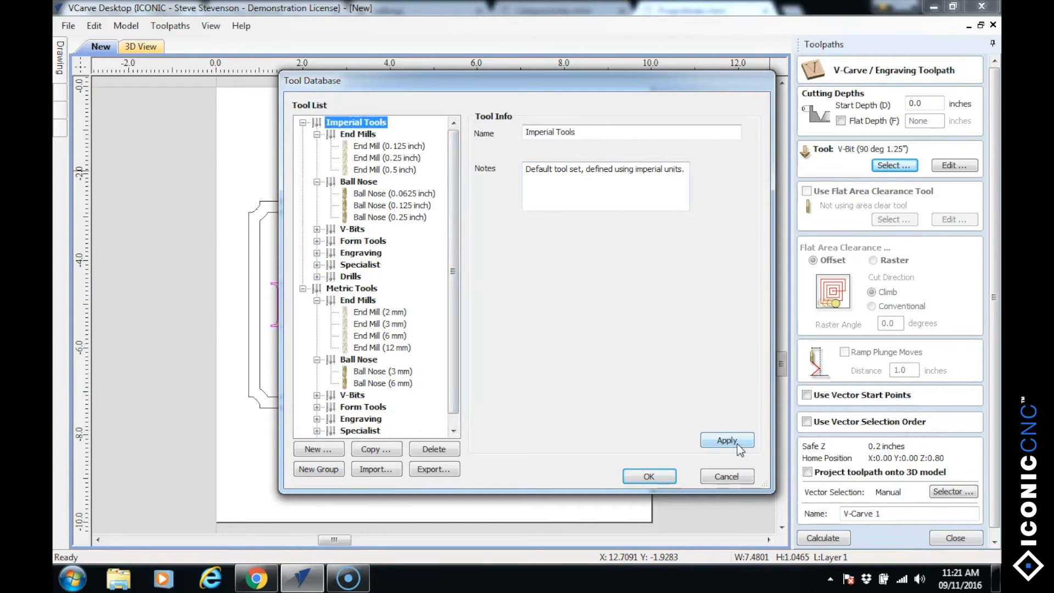
{"action": "left_click", "coordinate": [726, 476]}
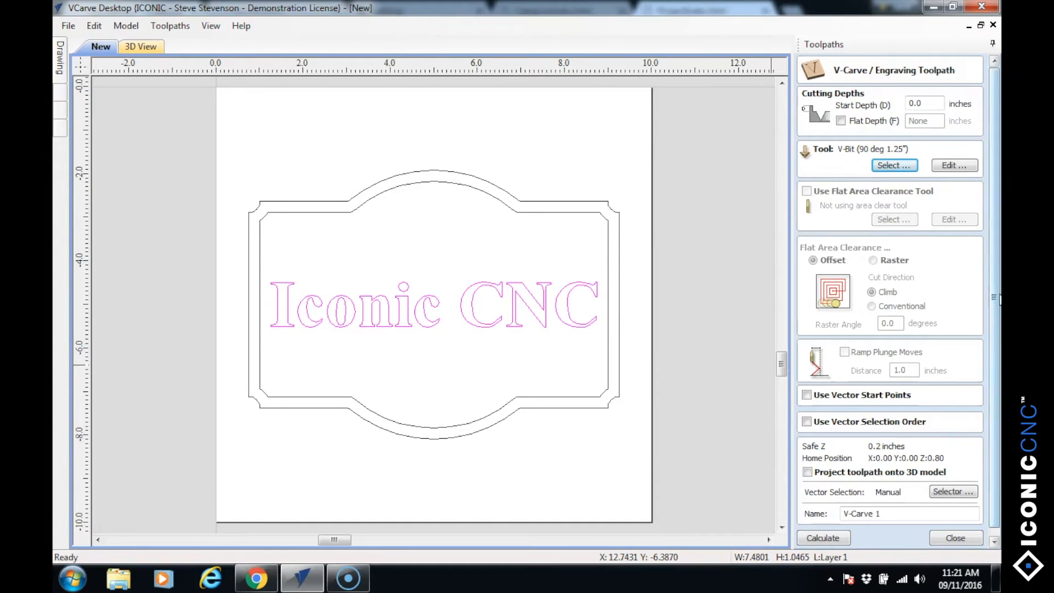
Name the V-carve toolpath "Iconic CNC" and calculate it.
{"action": "scroll", "coordinate": [995, 293], "scroll_direction": "down", "scroll_amount": 1}
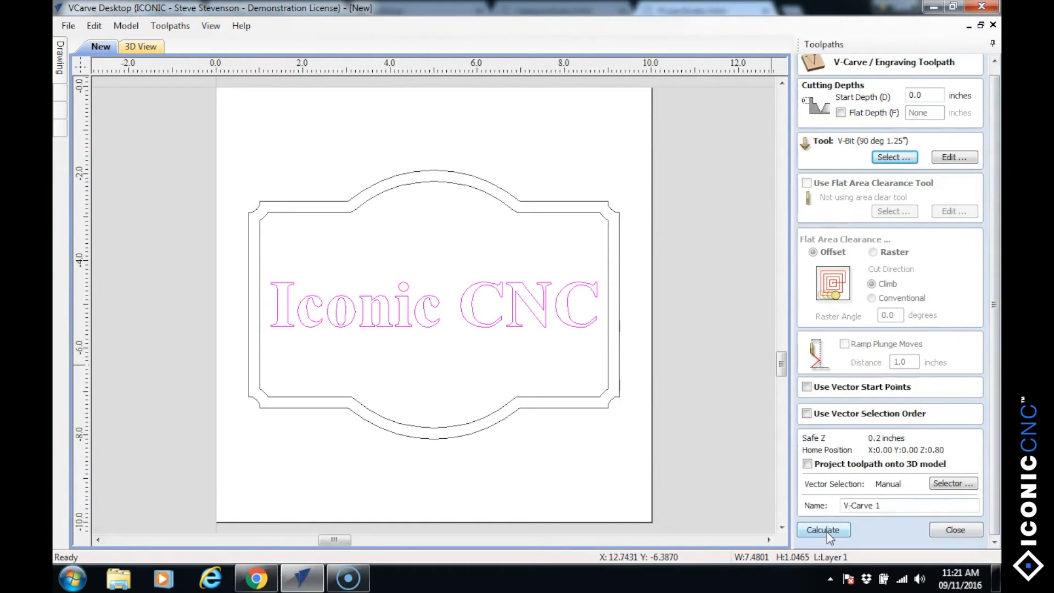
{"action": "left_click_drag", "start_coordinate": [884, 506], "coordinate": [843, 505]}
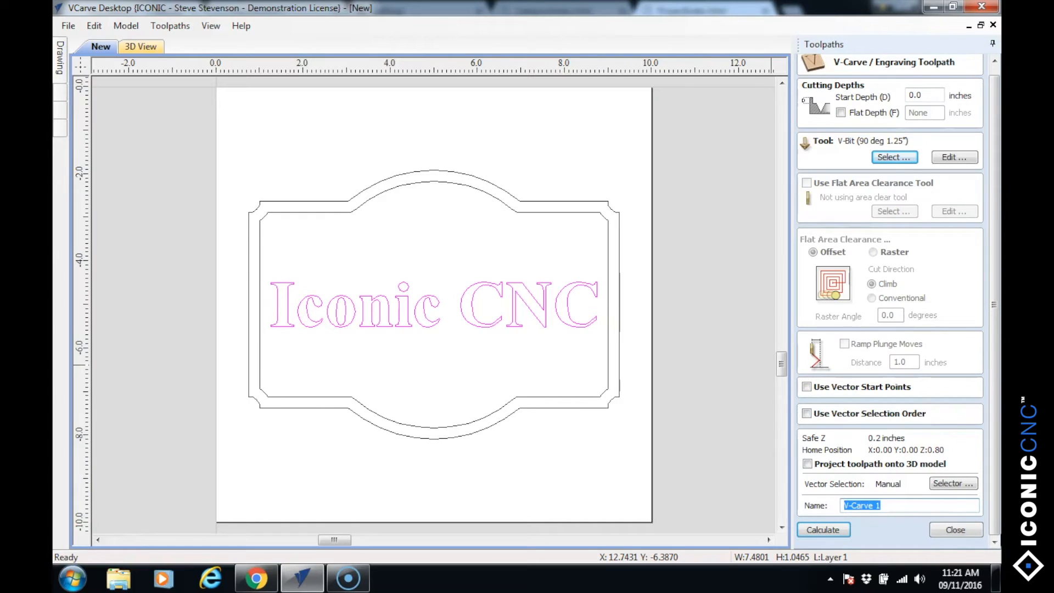
{"action": "type", "text": "Iconic CNC"}
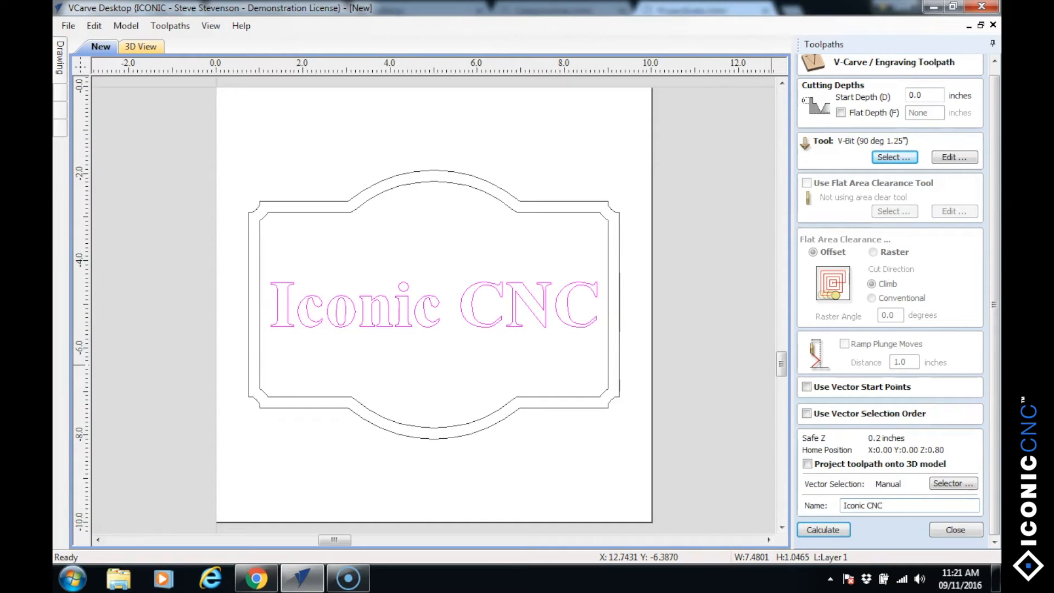
{"action": "left_click", "coordinate": [835, 530]}
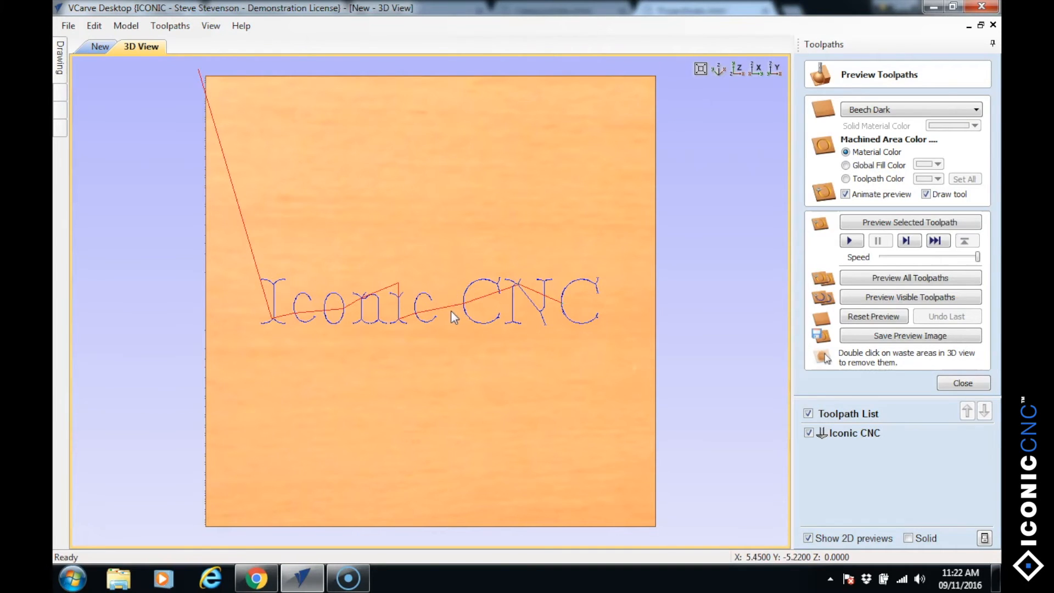
Examine the calculated lettering toolpath up close and from a tilted angle in the 3D preview.
{"action": "scroll", "coordinate": [450, 310], "scroll_direction": "up", "scroll_amount": 3}
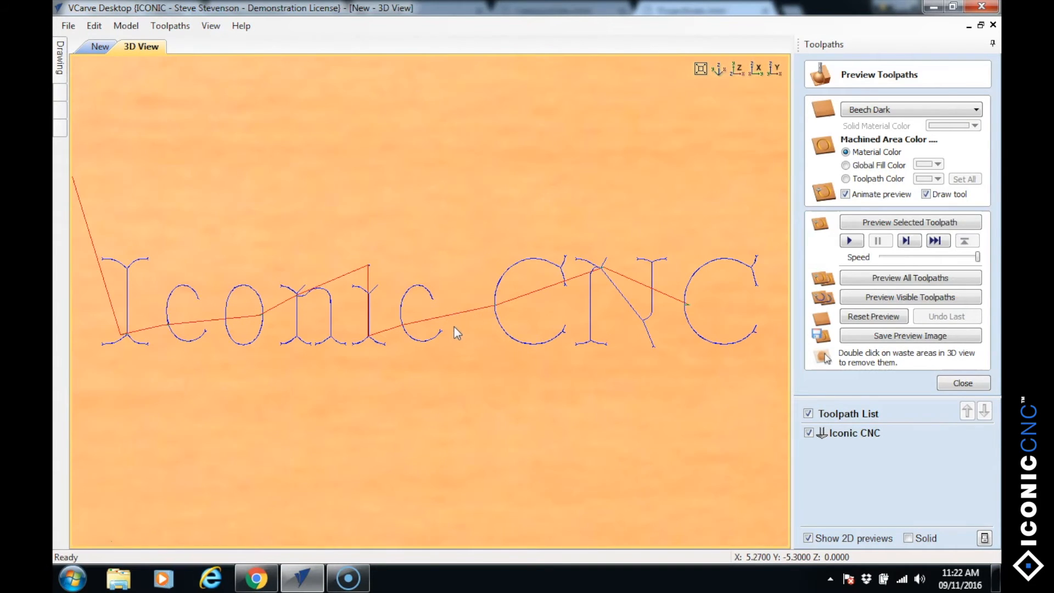
{"action": "scroll", "coordinate": [453, 327], "scroll_direction": "up", "scroll_amount": 1}
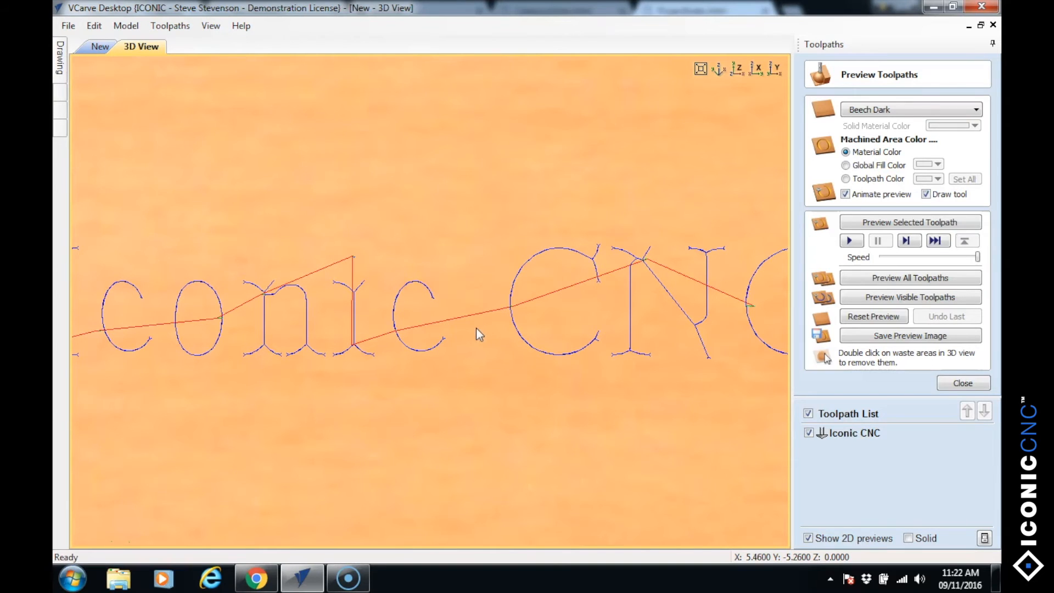
{"action": "left_click_drag", "start_coordinate": [501, 329], "coordinate": [511, 168]}
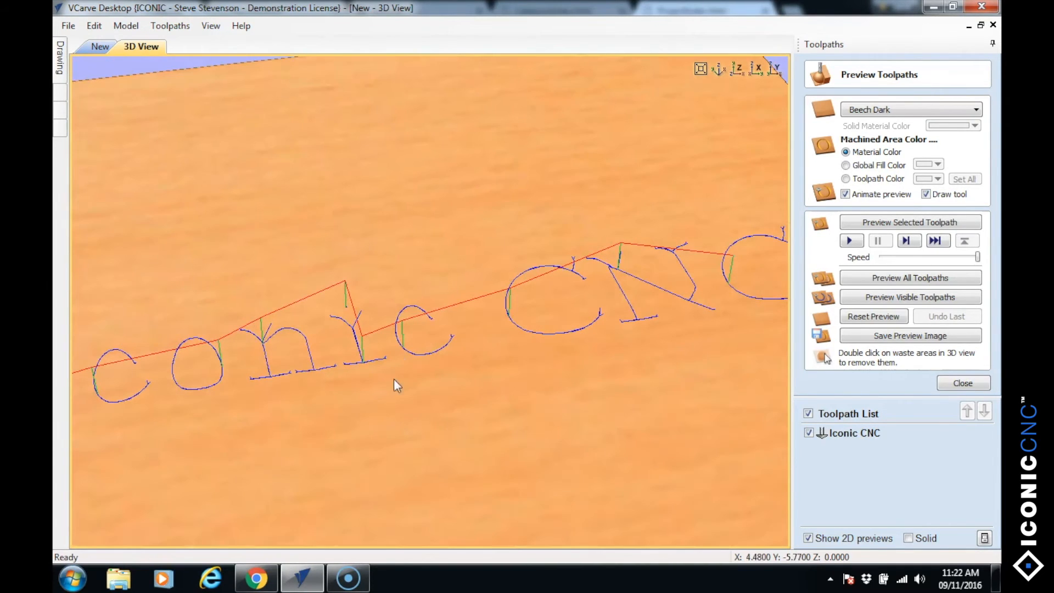
Examine the lettering toolpath from different tilts in 3D and its path inside the letter outlines in the 2D drawing.
{"action": "left_click_drag", "start_coordinate": [386, 397], "coordinate": [434, 332]}
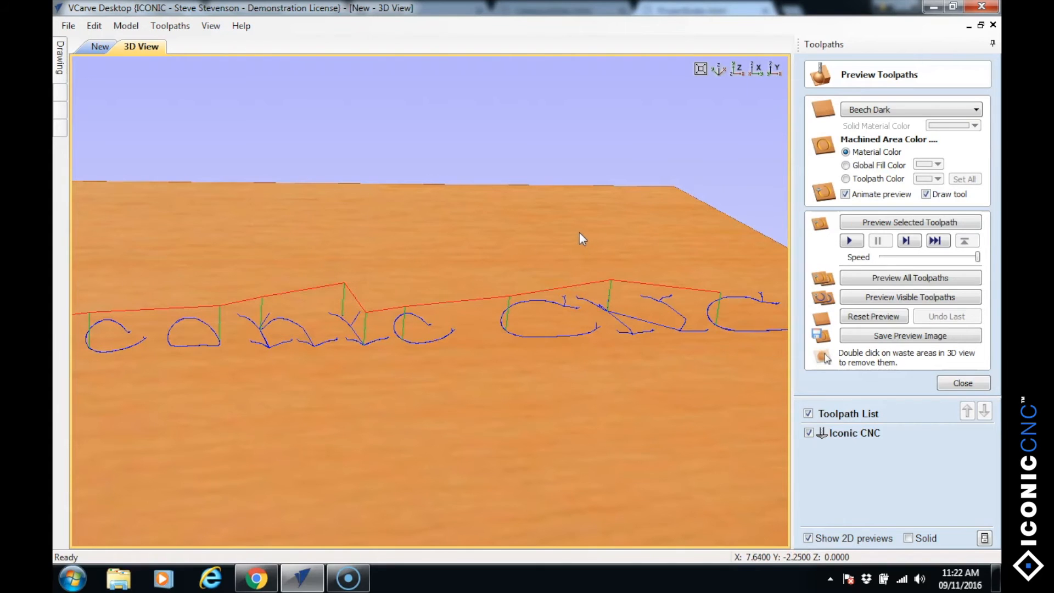
{"action": "left_click_drag", "start_coordinate": [581, 239], "coordinate": [562, 299]}
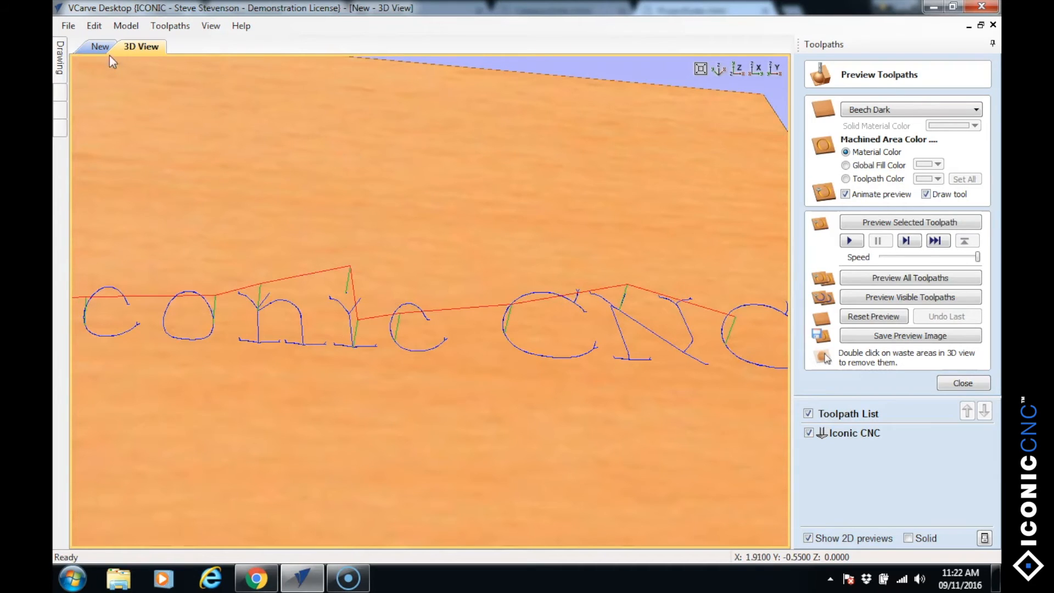
{"action": "left_click", "coordinate": [93, 49]}
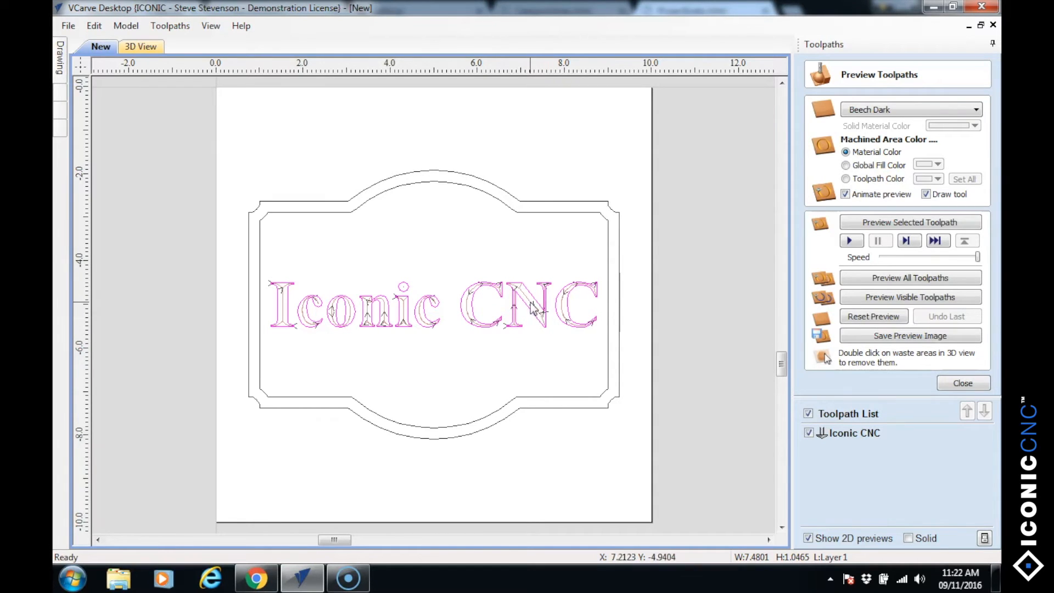
{"action": "scroll", "coordinate": [532, 309], "scroll_direction": "up", "scroll_amount": 5}
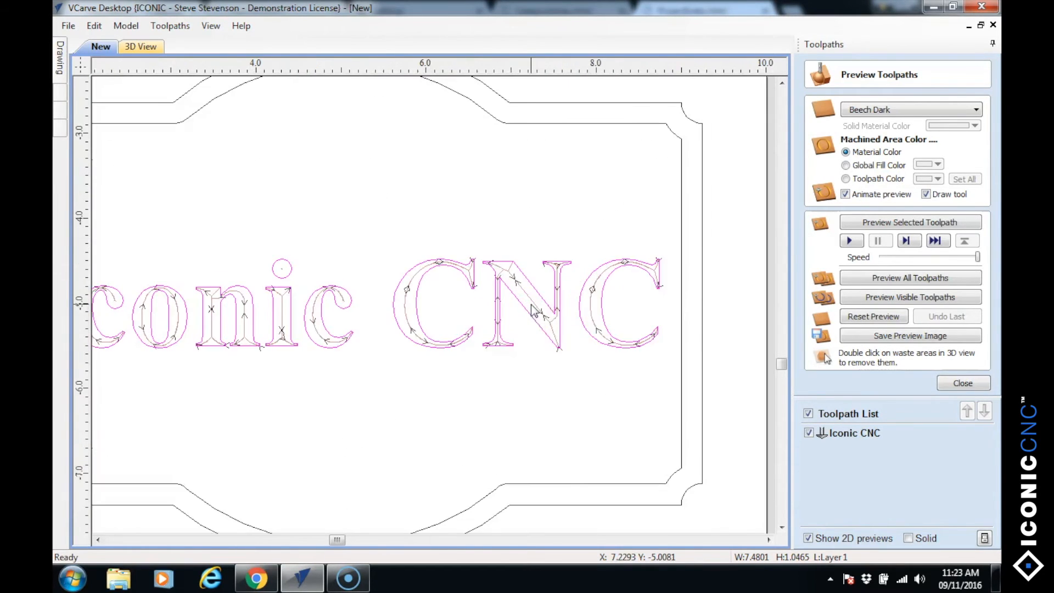
{"action": "scroll", "coordinate": [532, 308], "scroll_direction": "up", "scroll_amount": 2}
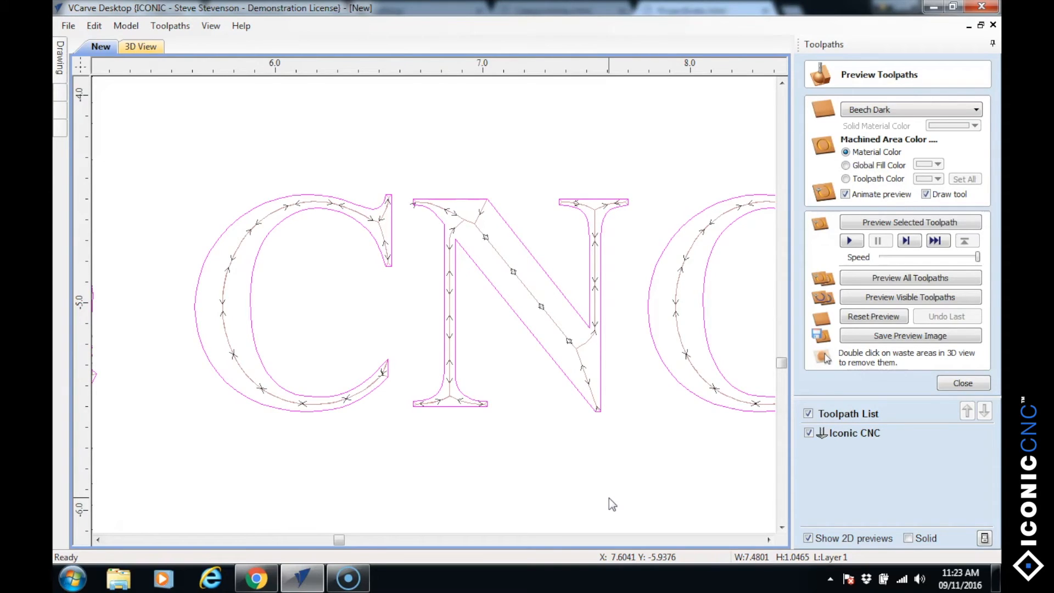
Preview all toolpaths in 3D and inspect the carved Iconic CNC lettering from several distances and angles.
{"action": "left_click", "coordinate": [141, 46]}
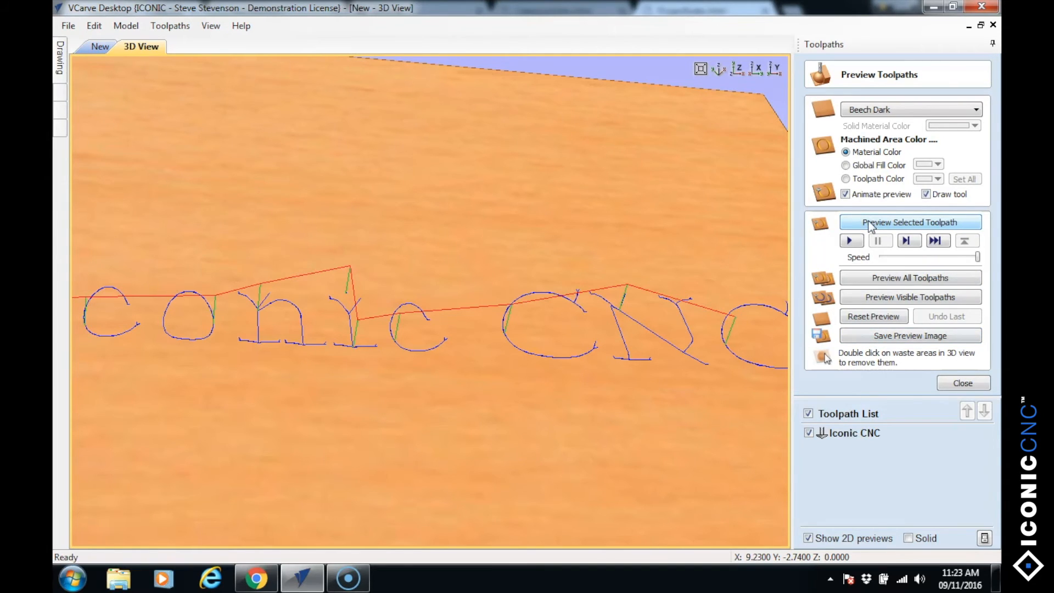
{"action": "left_click", "coordinate": [883, 280]}
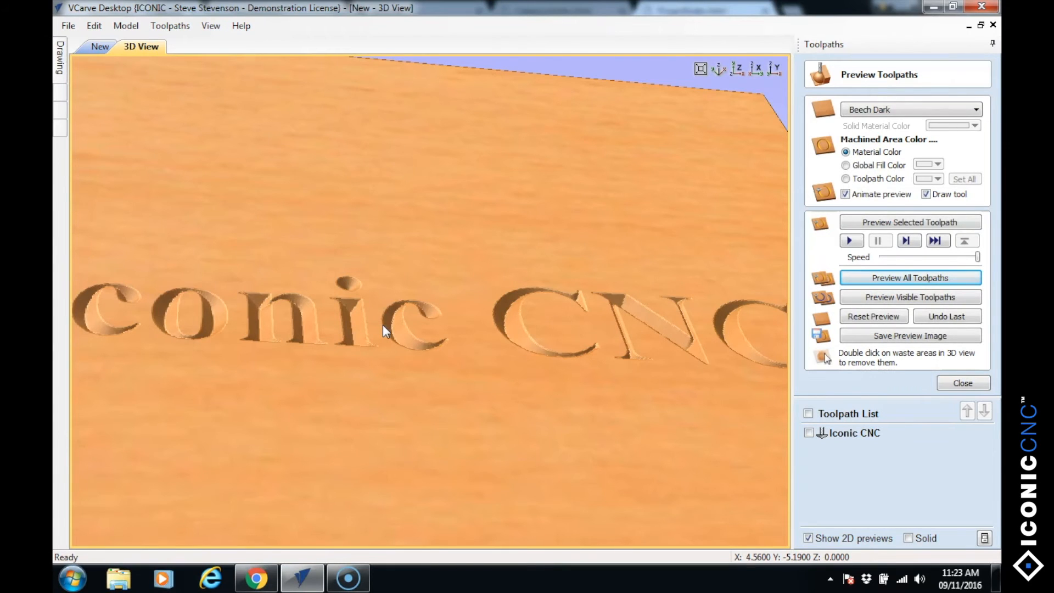
{"action": "scroll", "coordinate": [383, 325], "scroll_direction": "down", "scroll_amount": 5}
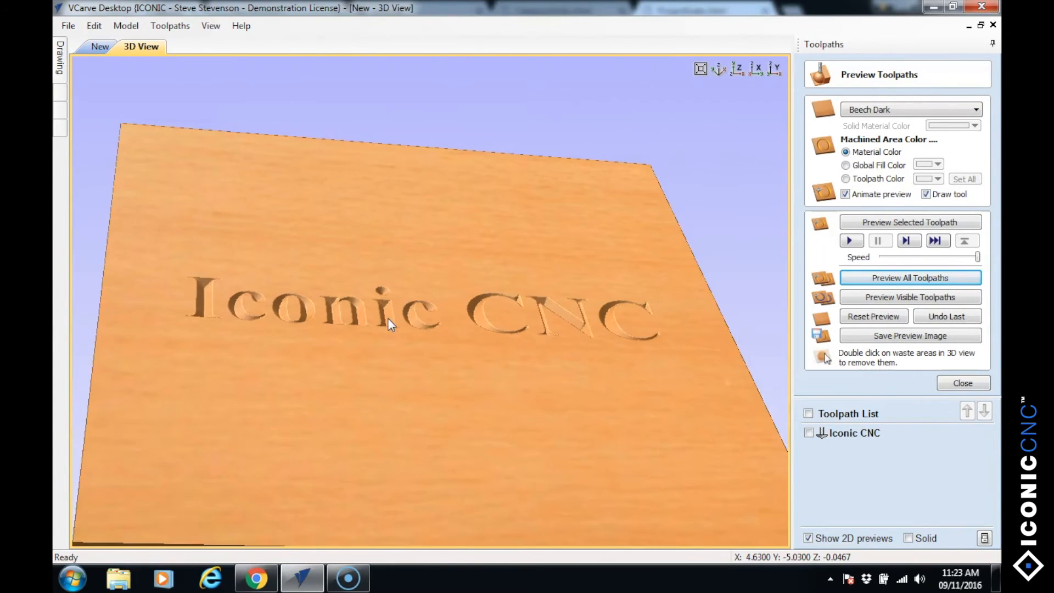
{"action": "scroll", "coordinate": [387, 317], "scroll_direction": "up", "scroll_amount": 3}
{"action": "left_click_drag", "start_coordinate": [413, 324], "coordinate": [436, 384]}
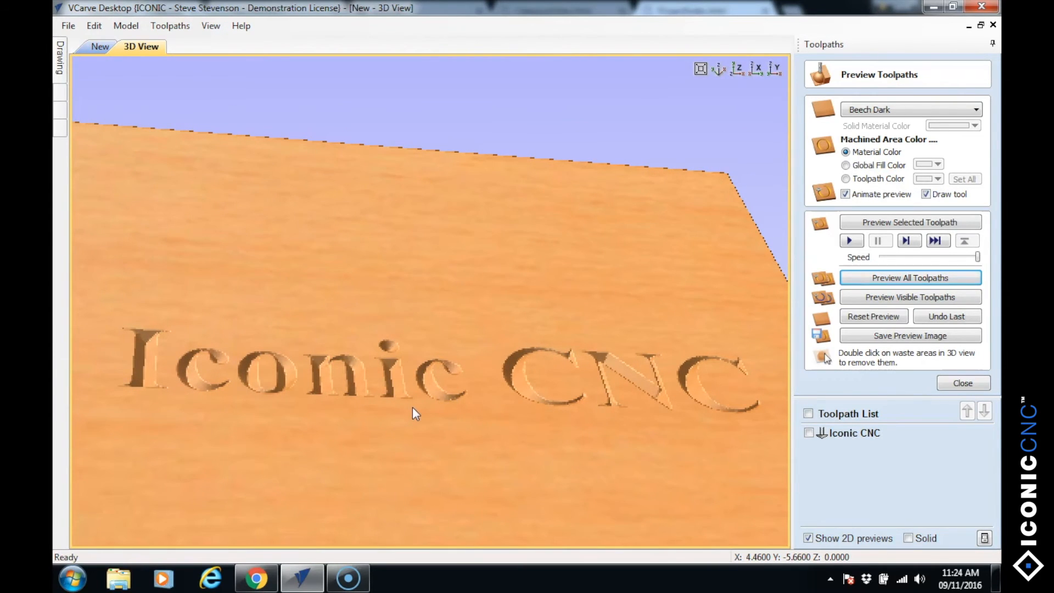
{"action": "mouse_move", "coordinate": [413, 407]}
{"action": "left_mouse_down"}
{"action": "mouse_move", "coordinate": [425, 335]}
{"action": "mouse_move", "coordinate": [415, 424]}
{"action": "mouse_move", "coordinate": [432, 407]}
{"action": "left_mouse_up"}
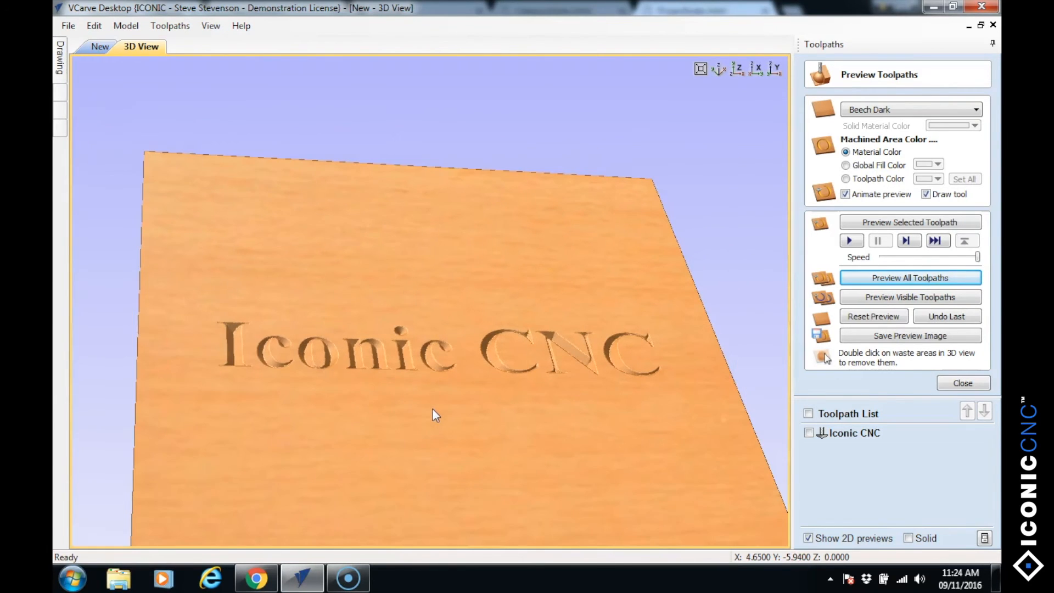
{"action": "scroll", "coordinate": [583, 342], "scroll_direction": "up", "scroll_amount": 2}
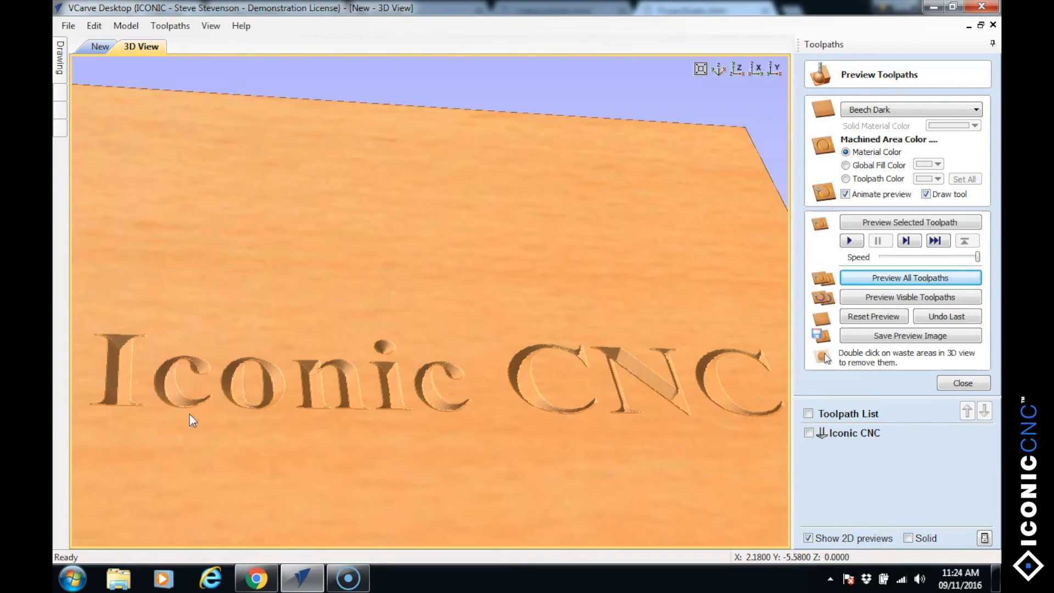
Create a 2D profile toolpath for the sign's inner border in the 2D drawing, with a cut depth of .0625 inches.
{"action": "left_click", "coordinate": [100, 47]}
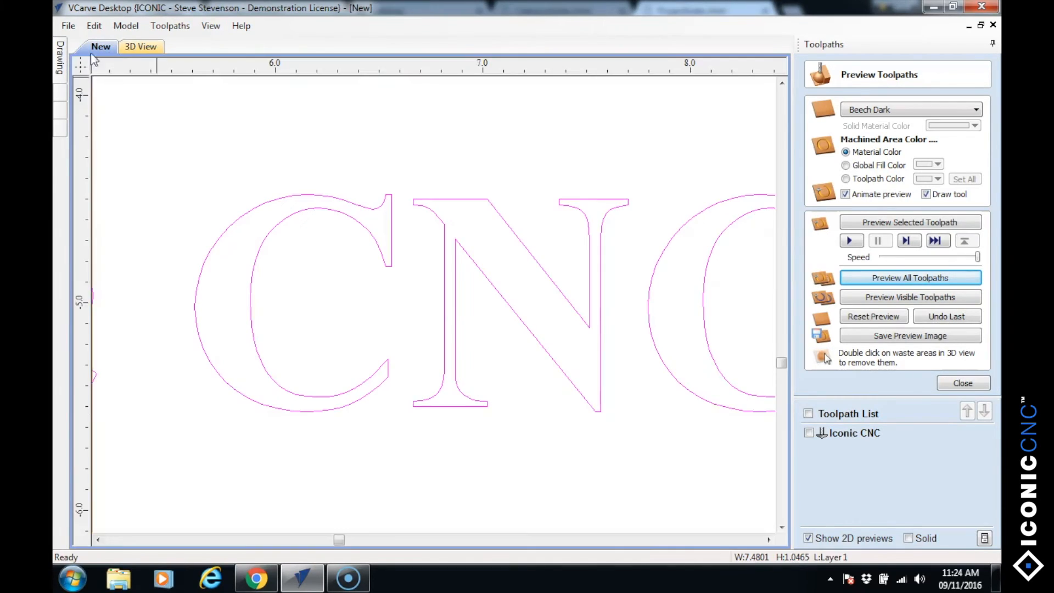
{"action": "scroll", "coordinate": [490, 354], "scroll_direction": "down", "scroll_amount": 7}
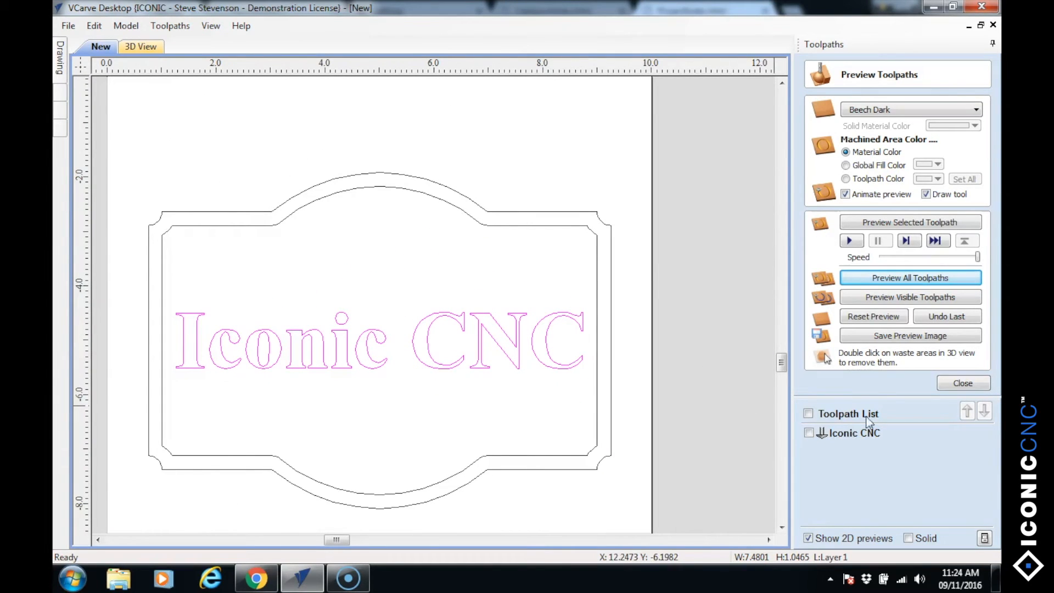
{"action": "left_click", "coordinate": [964, 382]}
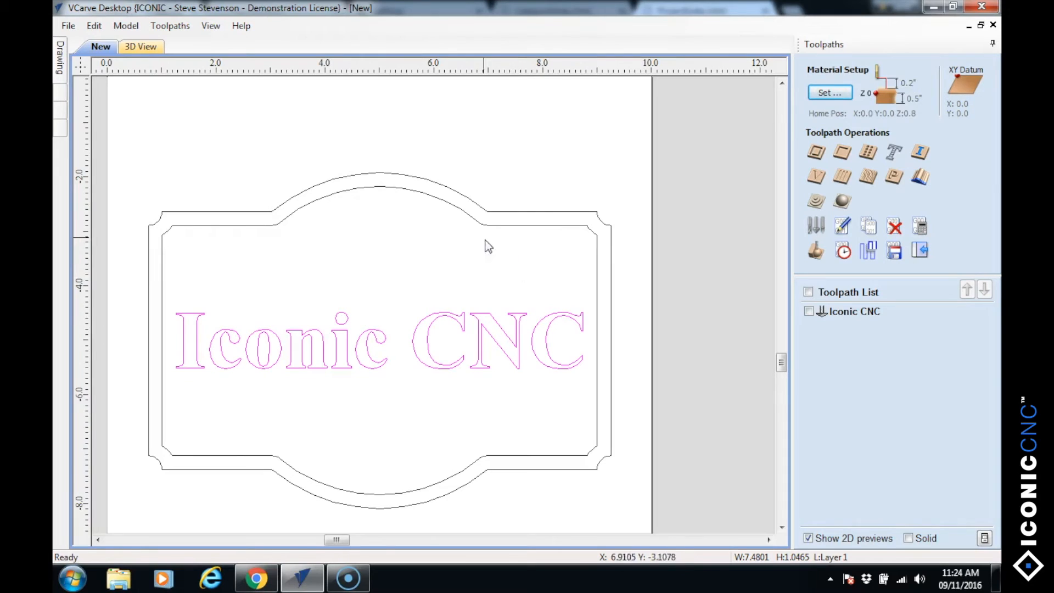
{"action": "left_click", "coordinate": [487, 226]}
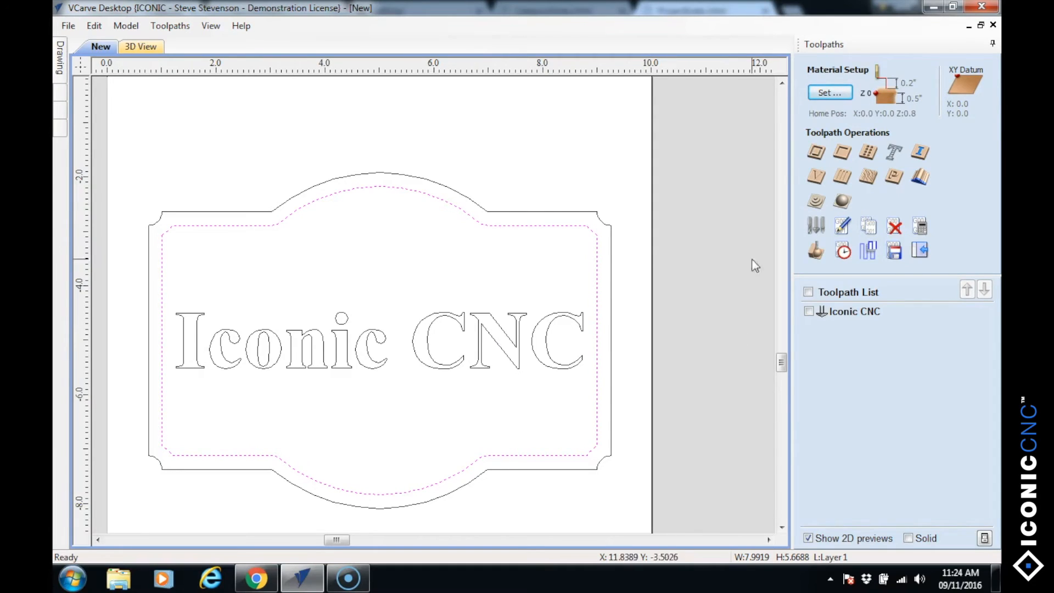
{"action": "left_click", "coordinate": [818, 157]}
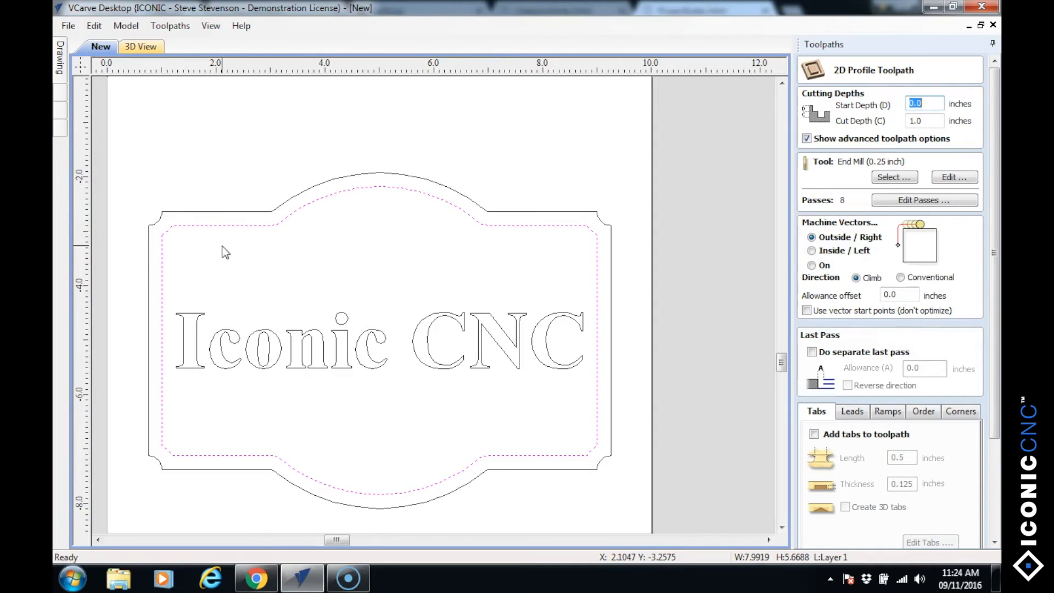
{"action": "left_click", "coordinate": [927, 121]}
{"action": "key", "text": "BackSpace"}
{"action": "key", "text": "BackSpace"}
{"action": "key", "text": "BackSpace"}
{"action": "type", "text": ".0625"}
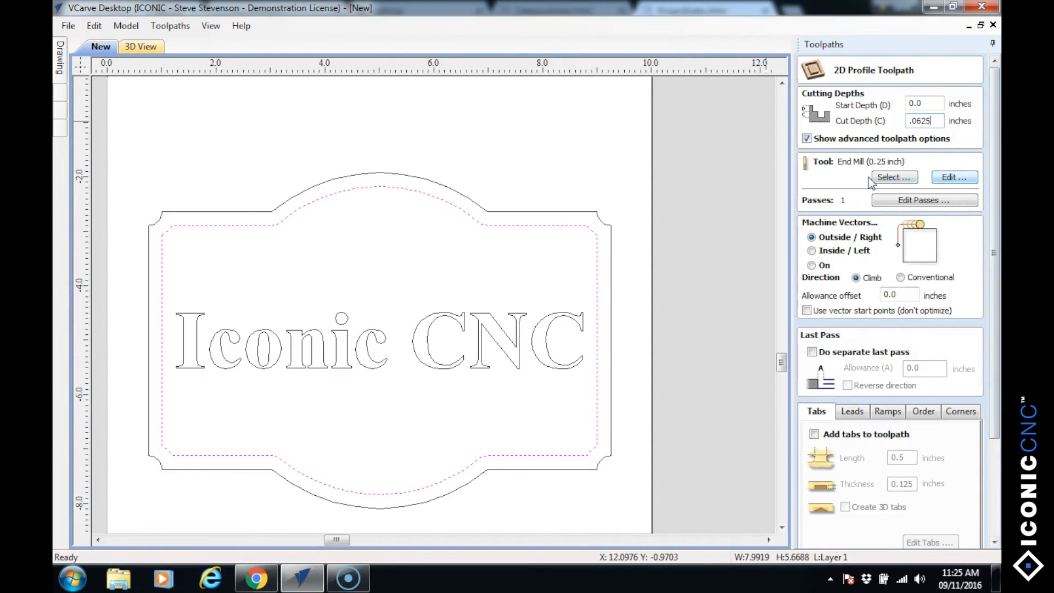
Assign the imperial V-Bit (90 deg 1.25") from the tool database to the border's profile toolpath.
{"action": "left_click", "coordinate": [900, 178]}
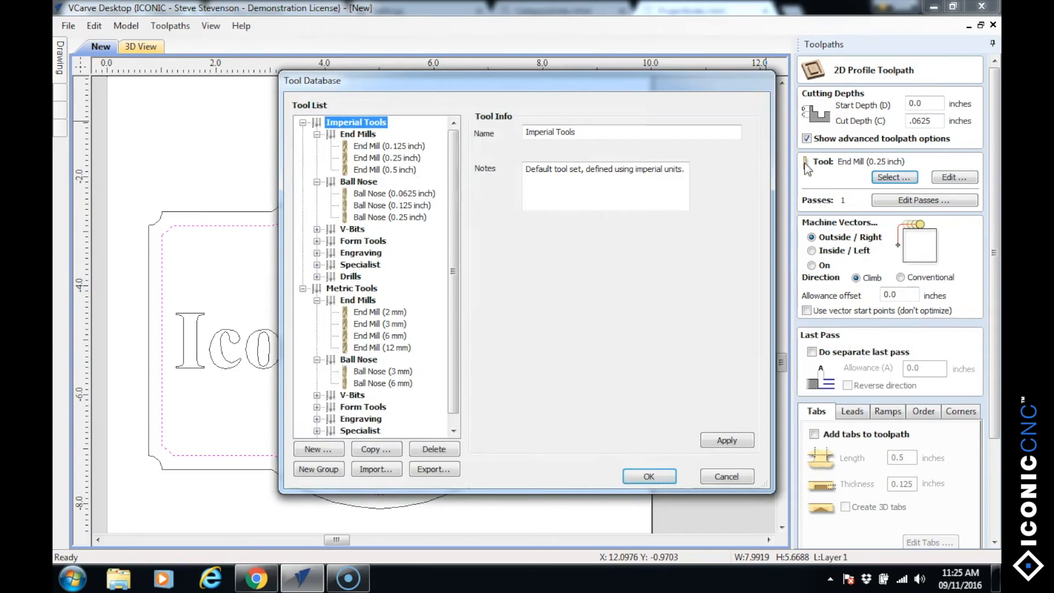
{"action": "left_click_drag", "start_coordinate": [453, 216], "coordinate": [460, 166]}
{"action": "left_click", "coordinate": [316, 229]}
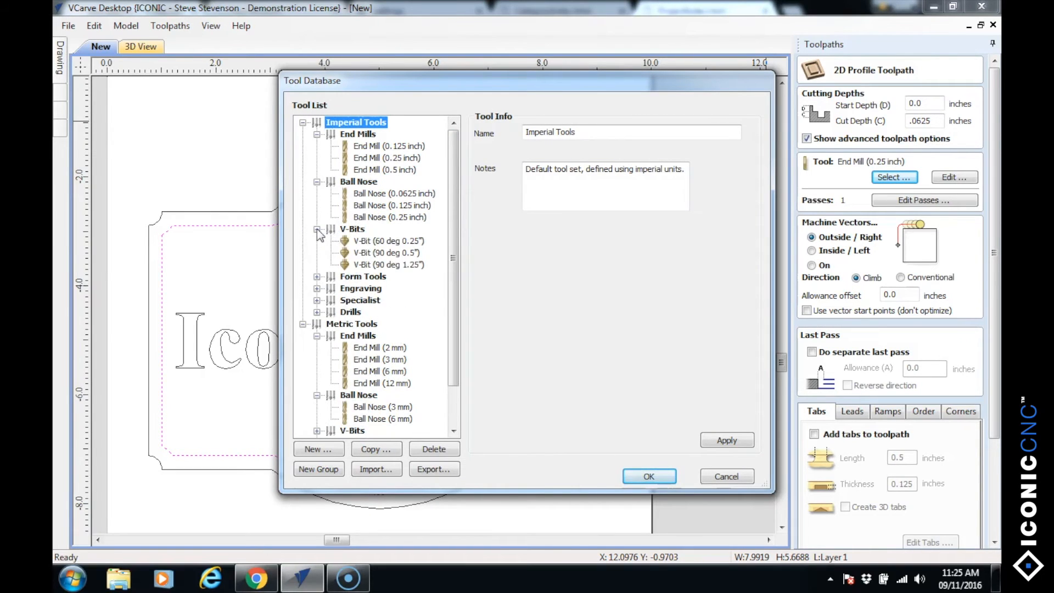
{"action": "double_click", "coordinate": [399, 266]}
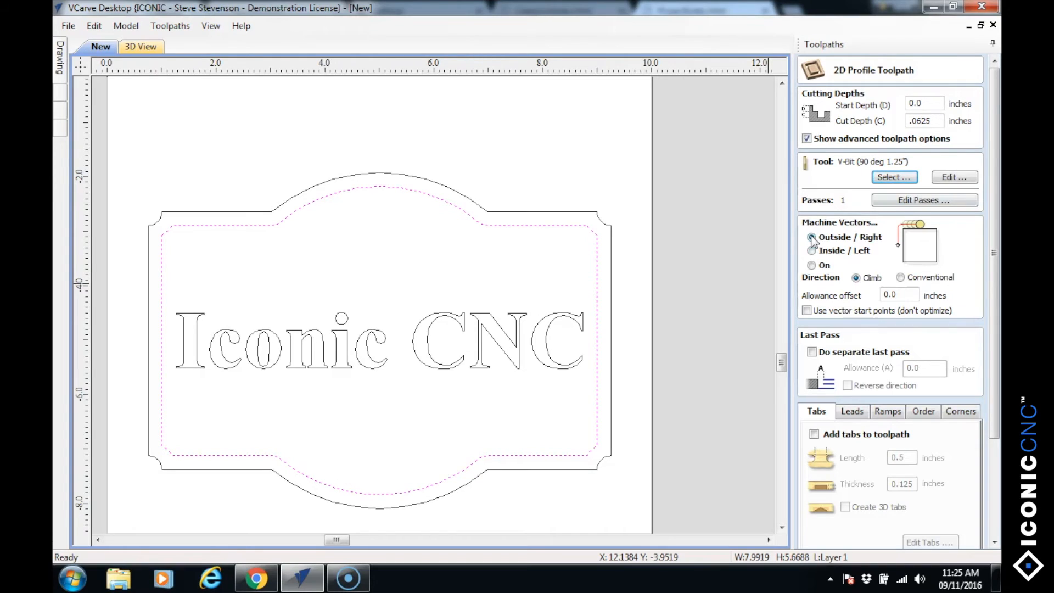
Machine directly on the border vector and calculate the profile toolpath under its default name.
{"action": "left_click", "coordinate": [812, 266]}
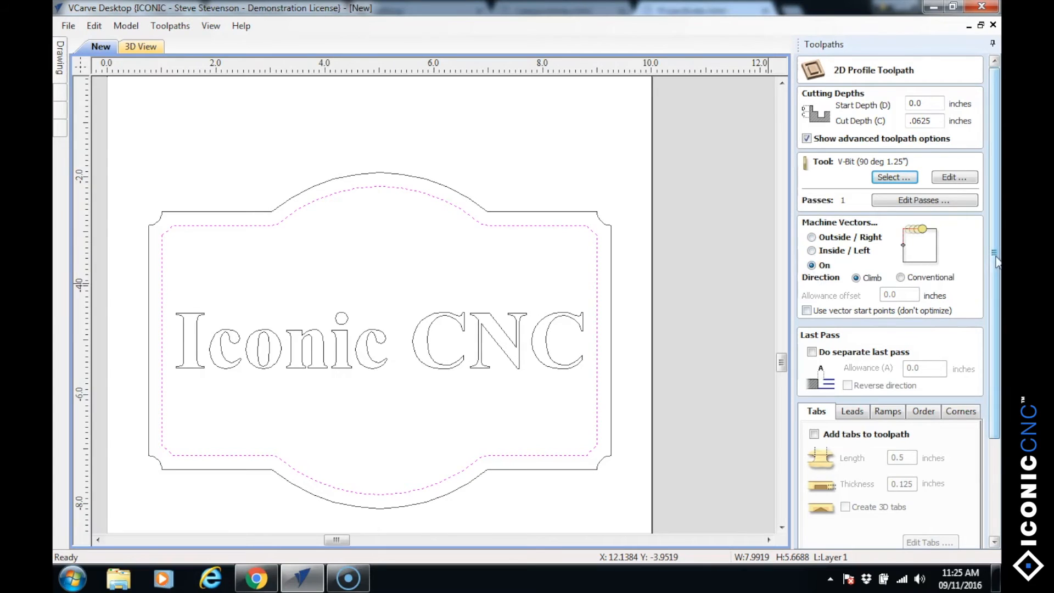
{"action": "left_click_drag", "start_coordinate": [992, 194], "coordinate": [994, 367]}
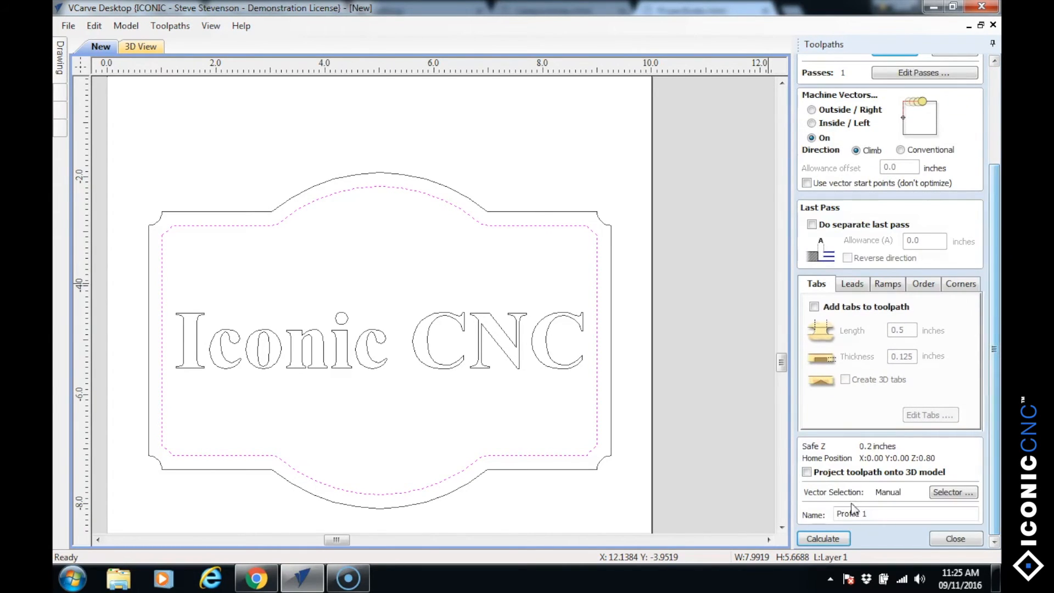
{"action": "left_click", "coordinate": [824, 538]}
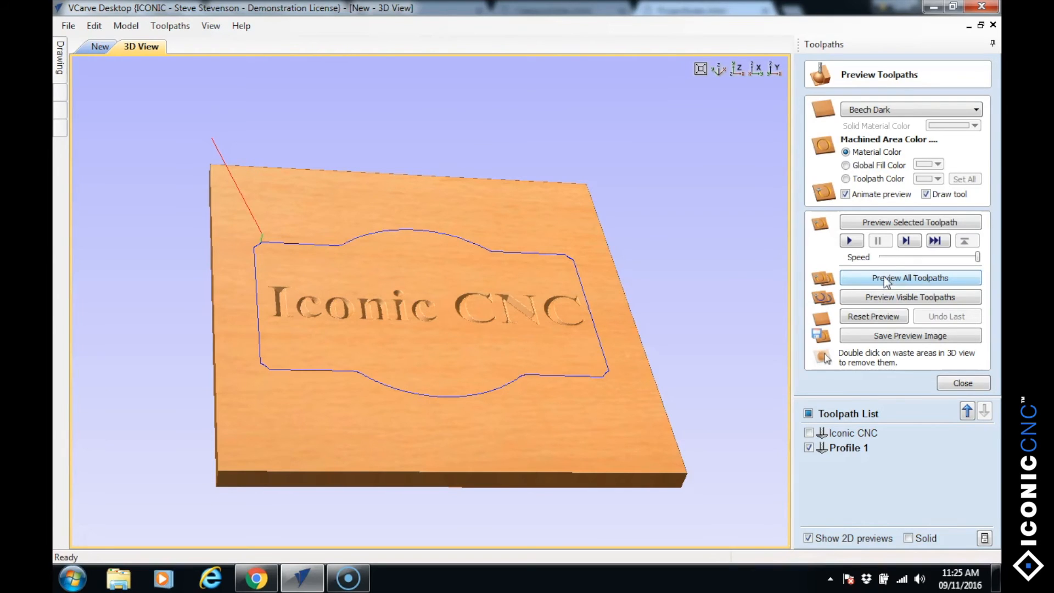
Reset the preview, simulate all toolpaths again and inspect the carved lettering and border from a new angle.
{"action": "left_click", "coordinate": [884, 316]}
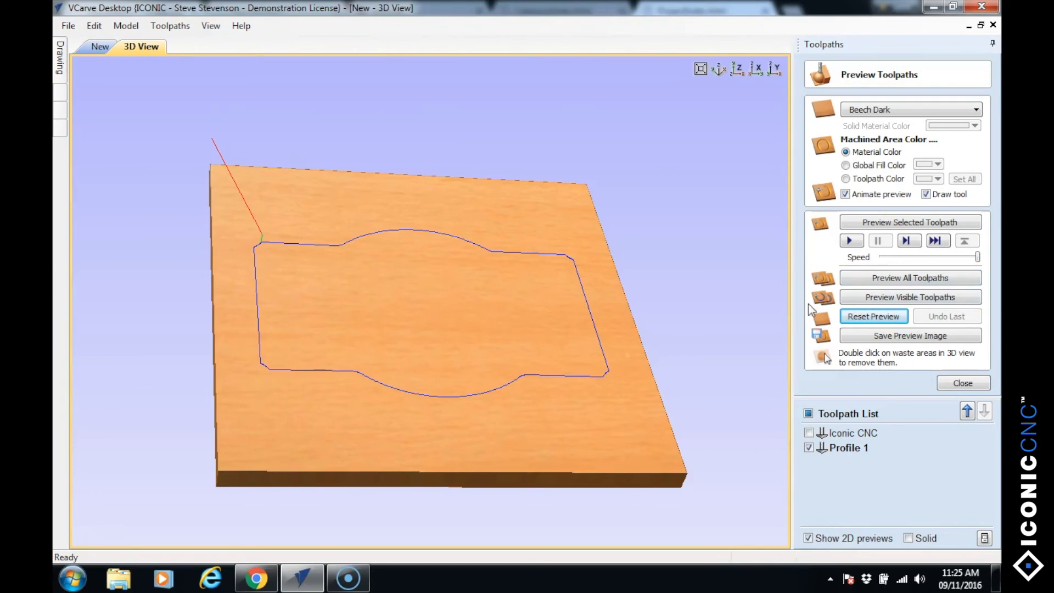
{"action": "left_click", "coordinate": [890, 279]}
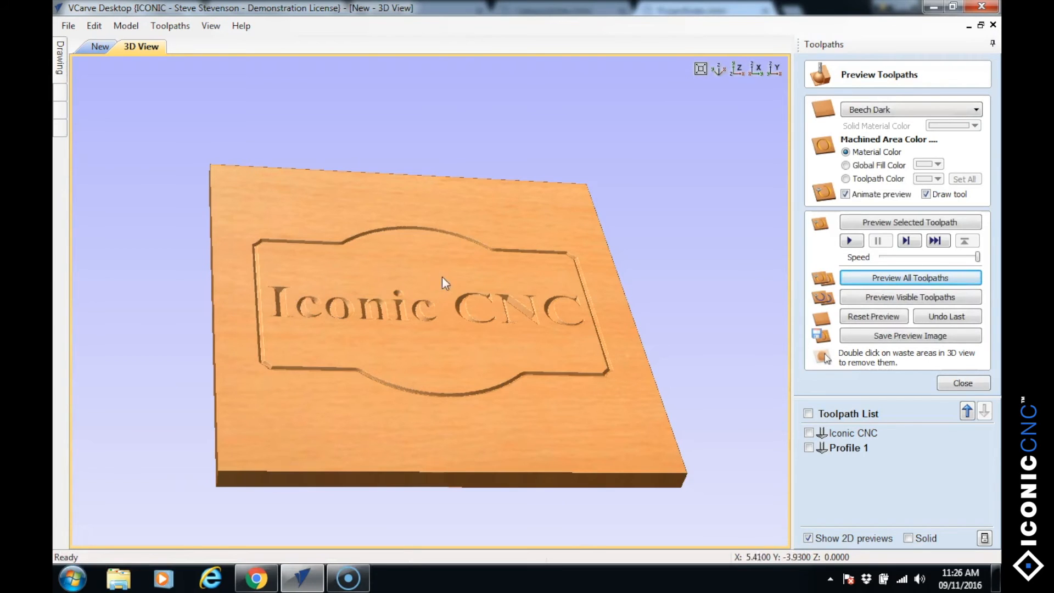
{"action": "left_click_drag", "start_coordinate": [498, 274], "coordinate": [539, 345]}
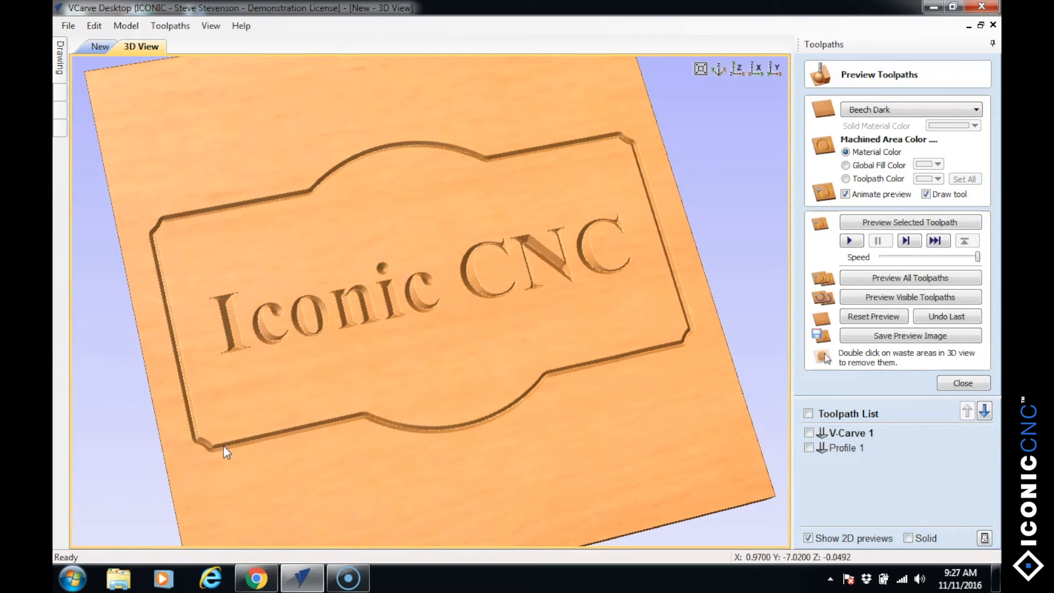
Close the preview and start another 2D profile toolpath with a cut depth of 0.51 inches.
{"action": "left_click", "coordinate": [961, 383]}
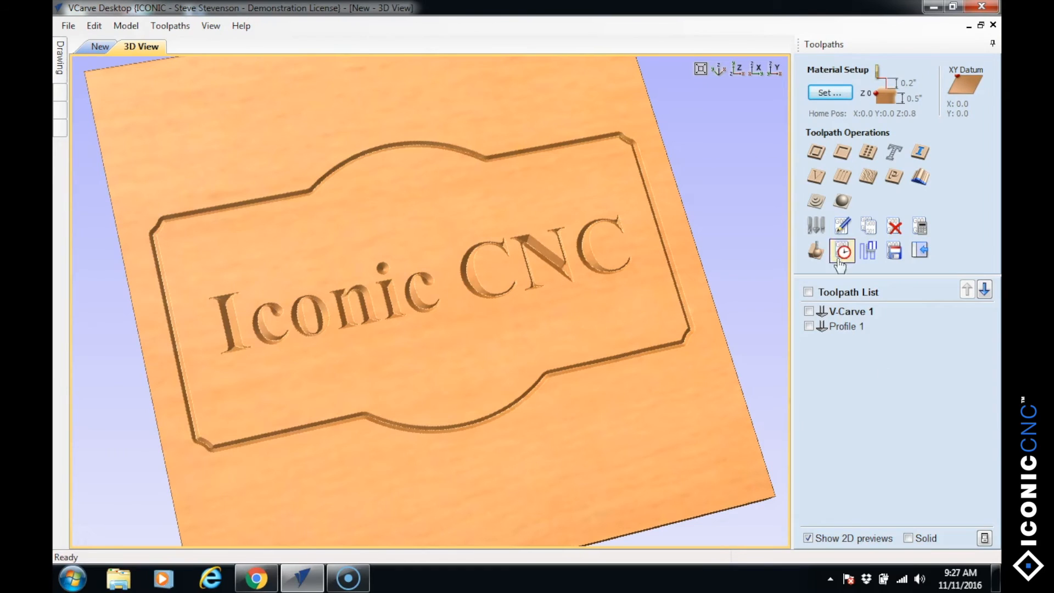
{"action": "left_click", "coordinate": [816, 152]}
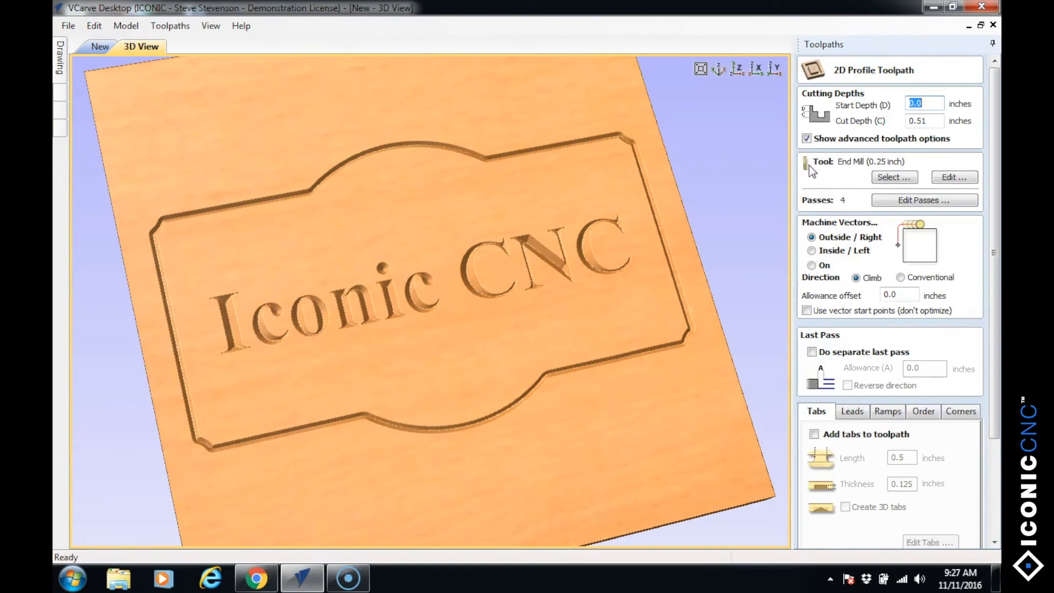
{"action": "left_click", "coordinate": [933, 121]}
{"action": "type", "text": "1"}
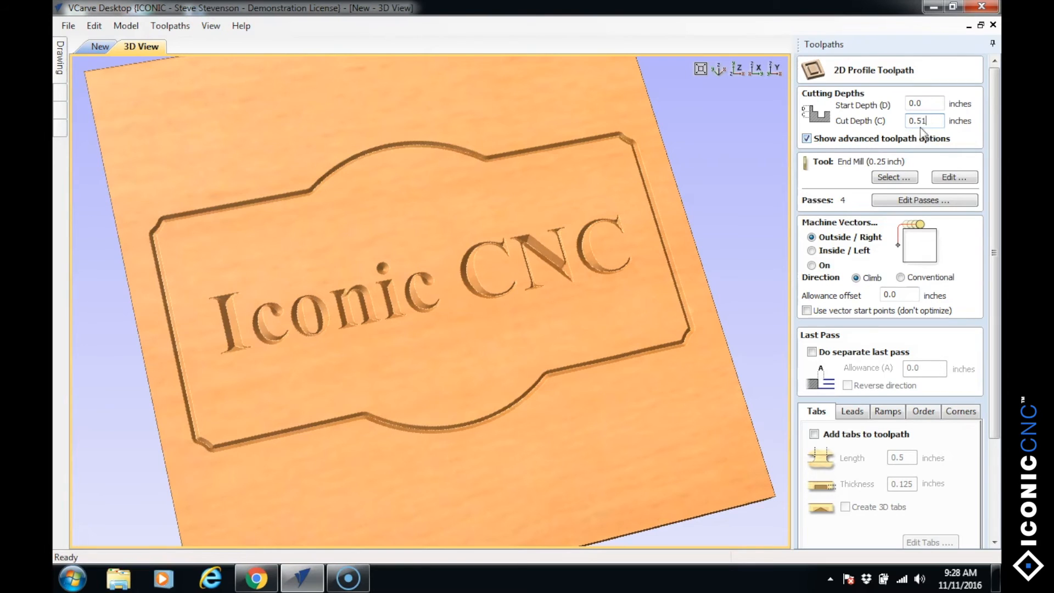
Keep the End Mill (0.25 inch) for the profile cut and review its cutting parameters, feeds and tool number without editing them.
{"action": "left_click", "coordinate": [894, 177]}
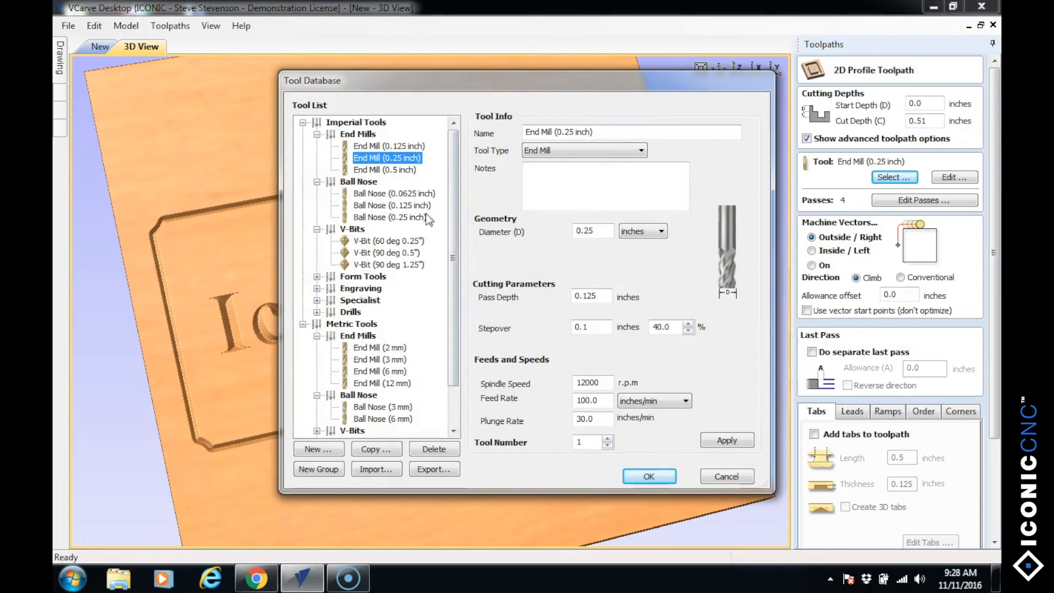
{"action": "left_click", "coordinate": [642, 477]}
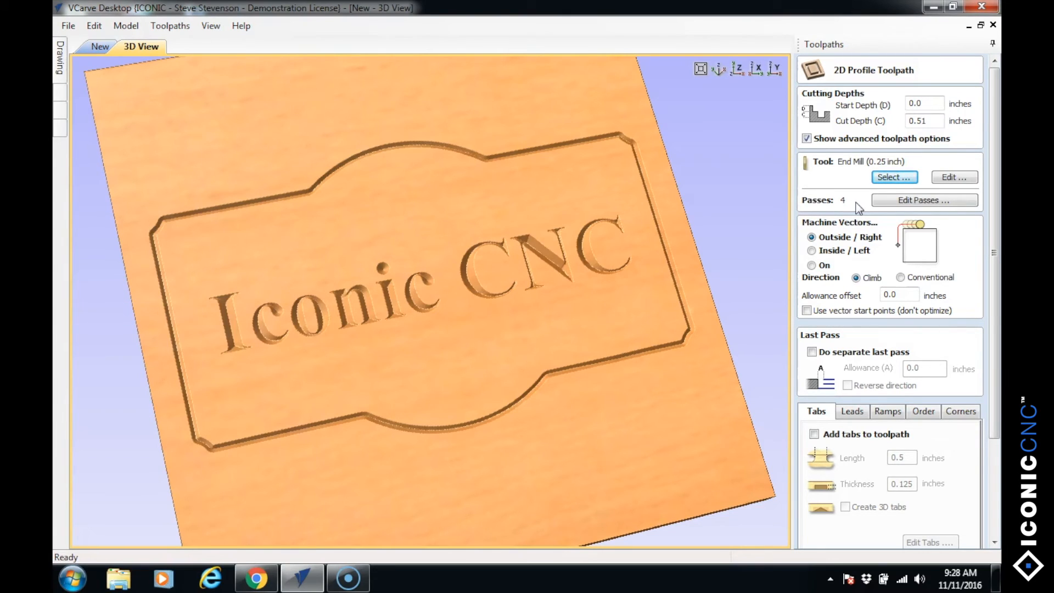
{"action": "left_click", "coordinate": [951, 180]}
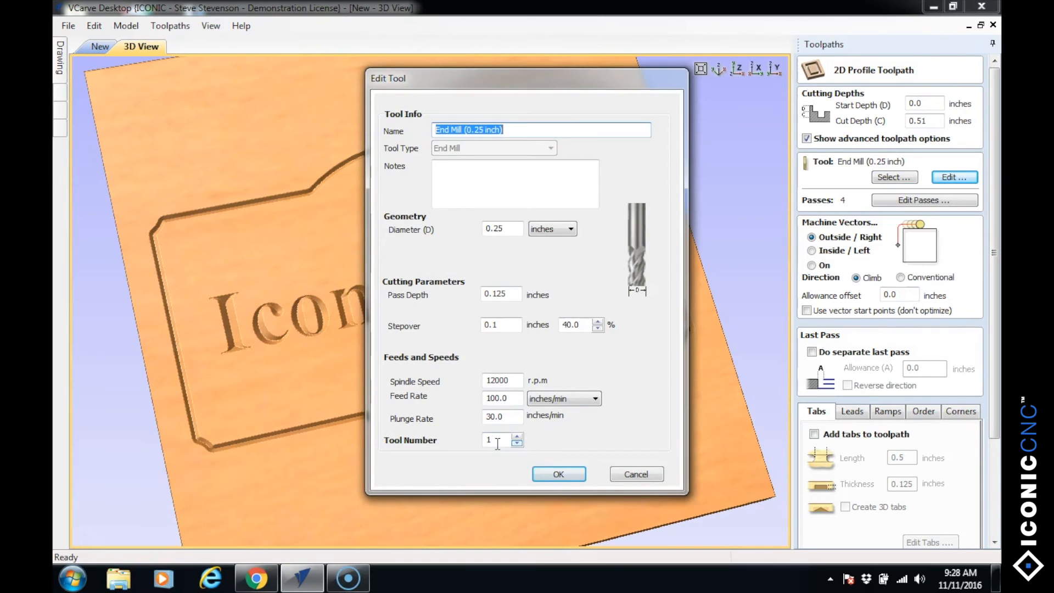
{"action": "left_click", "coordinate": [635, 474]}
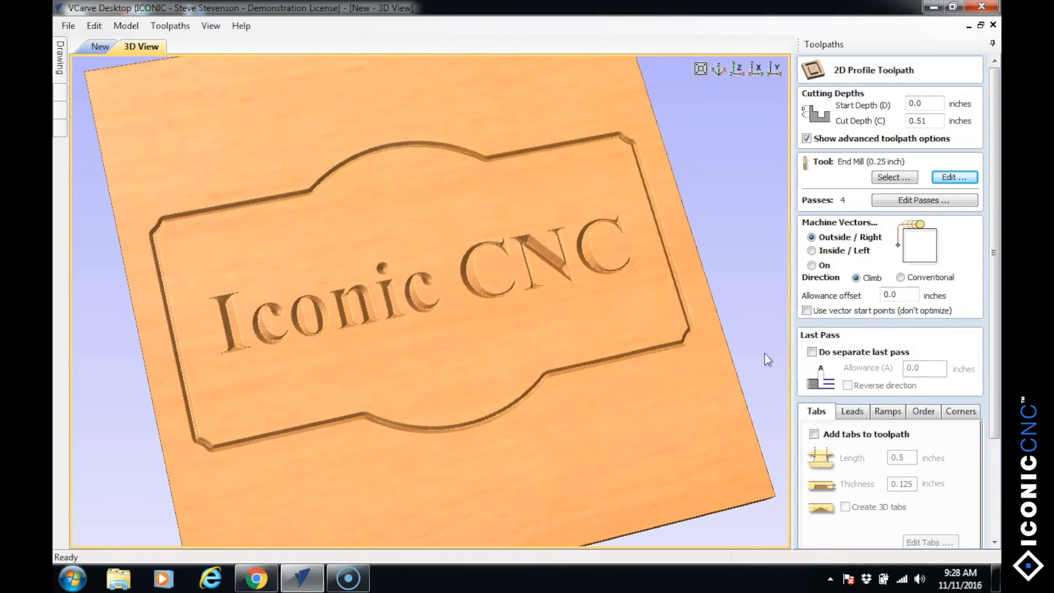
Assign tool number 2 to the End Mill (0.25 inch) in the tool database and use it for the profile cut.
{"action": "left_click", "coordinate": [897, 178]}
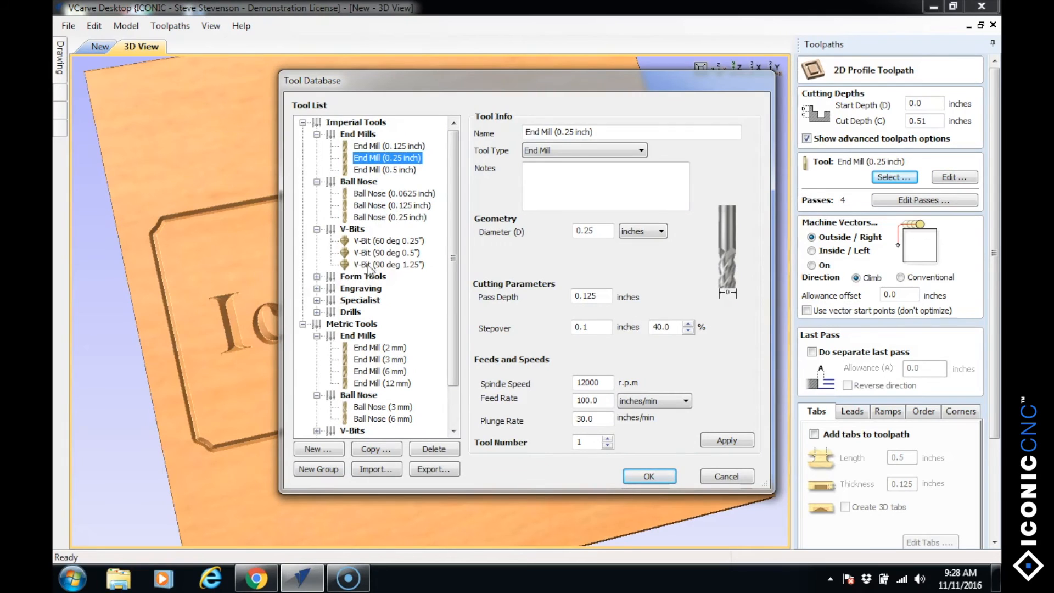
{"action": "left_click", "coordinate": [375, 266]}
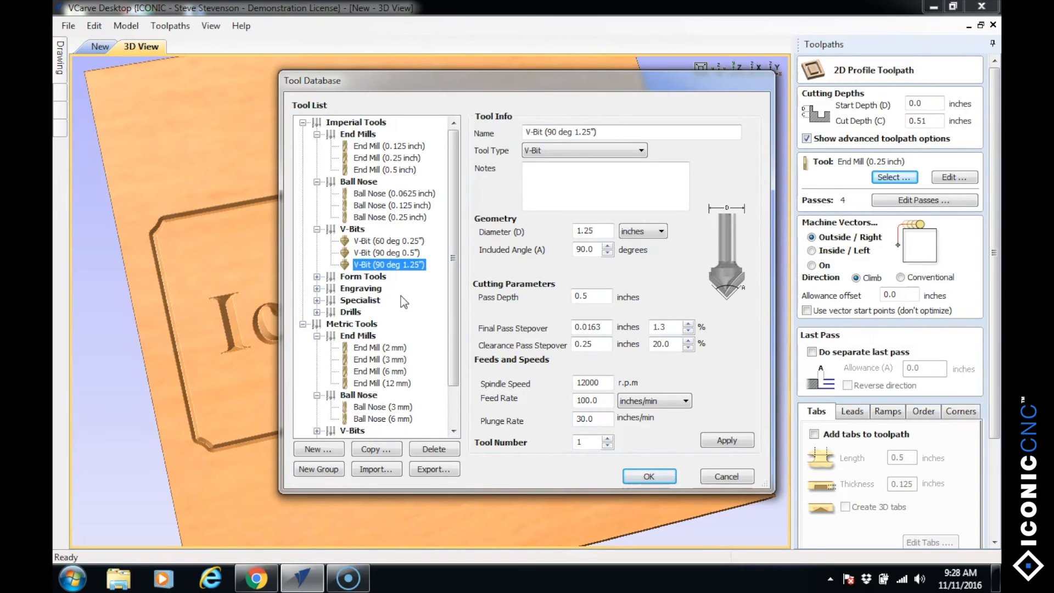
{"action": "left_click", "coordinate": [375, 158]}
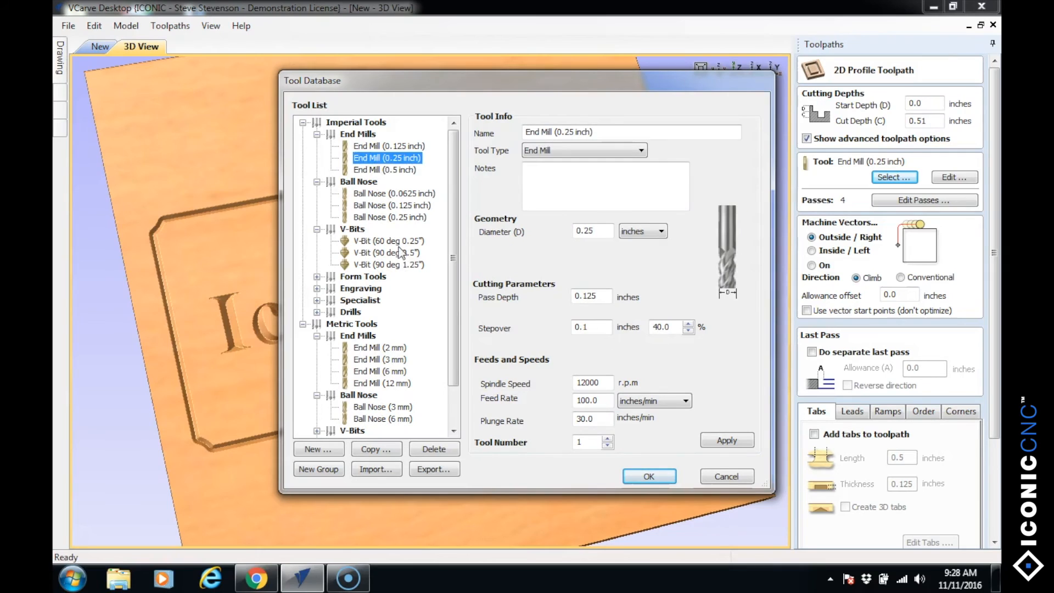
{"action": "left_click", "coordinate": [587, 442]}
{"action": "type", "text": "2"}
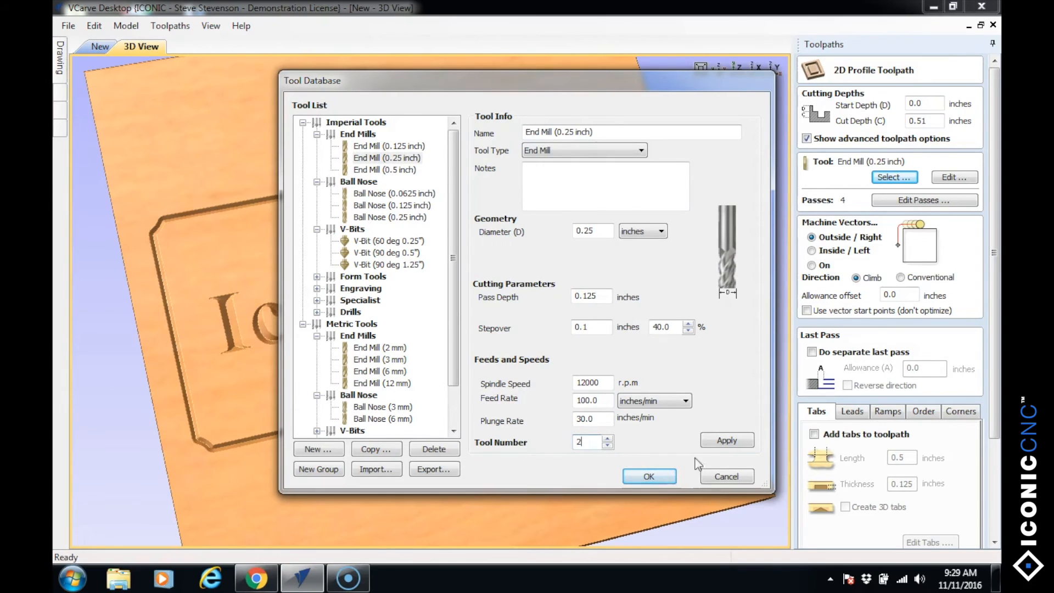
{"action": "left_click", "coordinate": [731, 441]}
{"action": "left_click", "coordinate": [636, 476]}
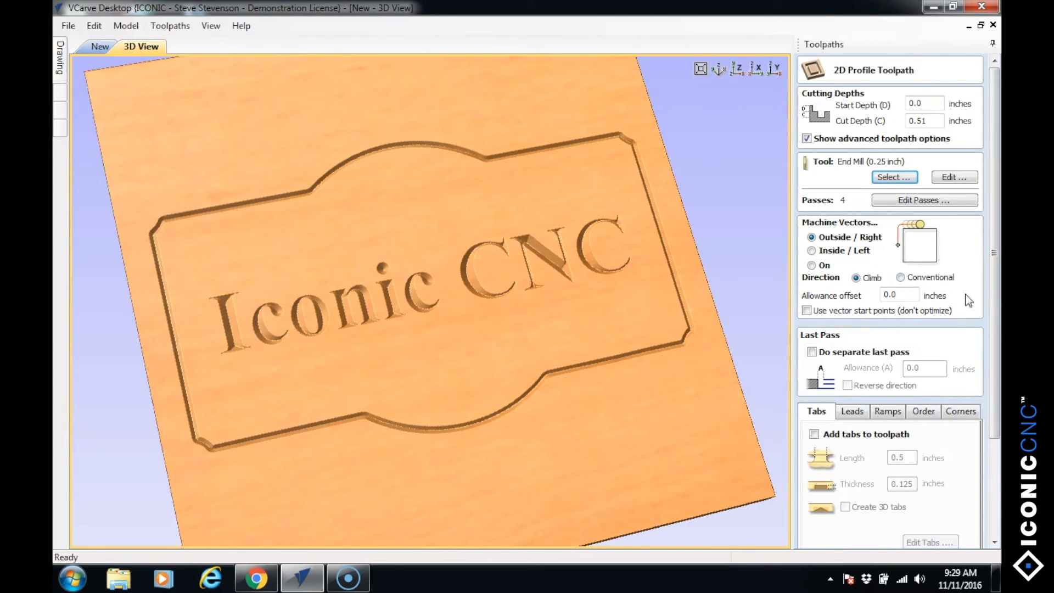
Calculate the outside profile toolpath as Profile 2 and accept cutting through the material.
{"action": "left_click_drag", "start_coordinate": [995, 269], "coordinate": [993, 365]}
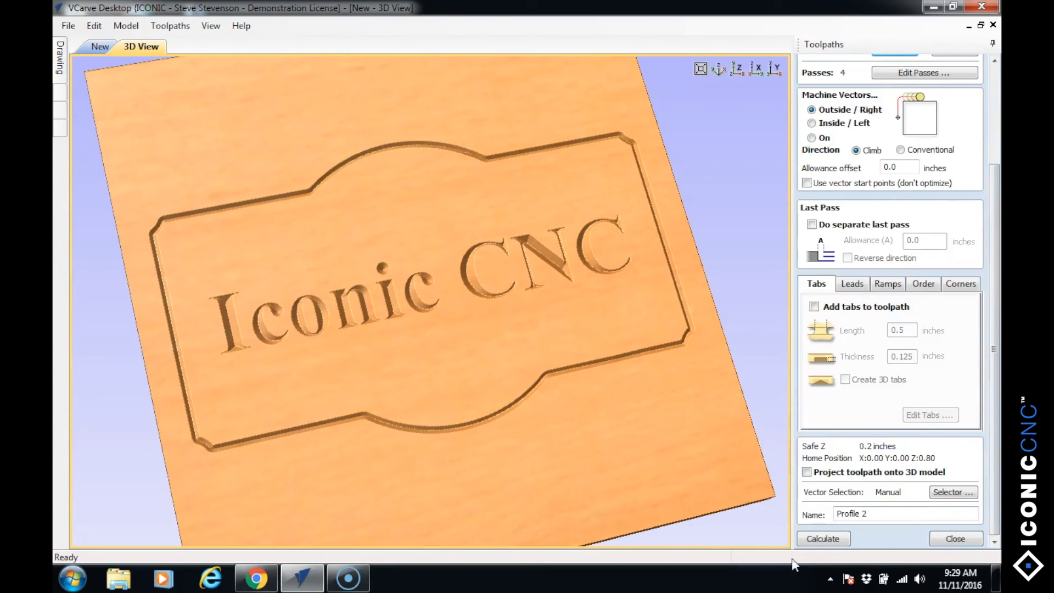
{"action": "left_click", "coordinate": [816, 539]}
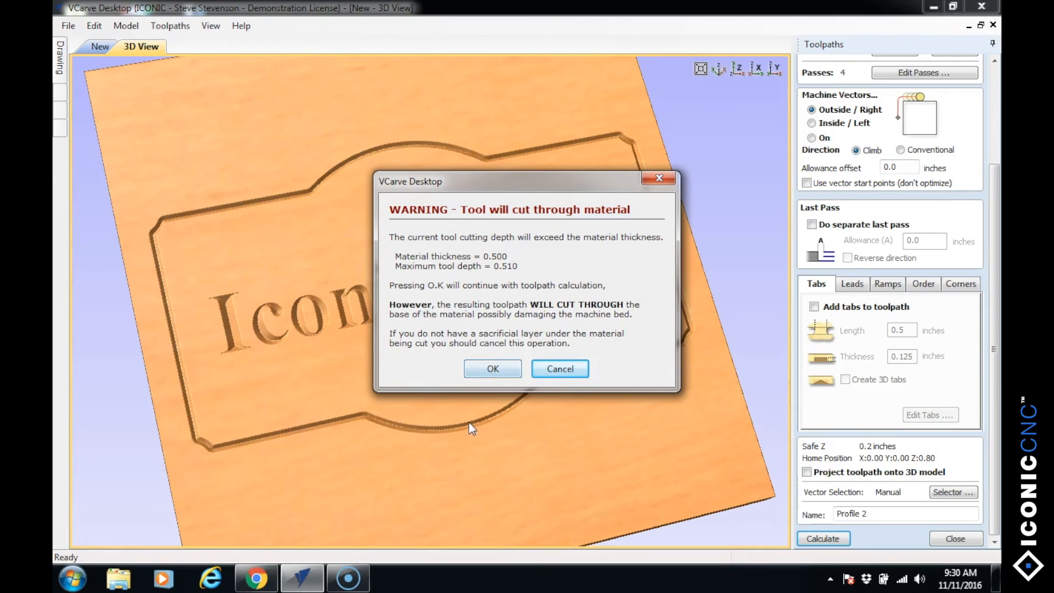
{"action": "left_click", "coordinate": [493, 369]}
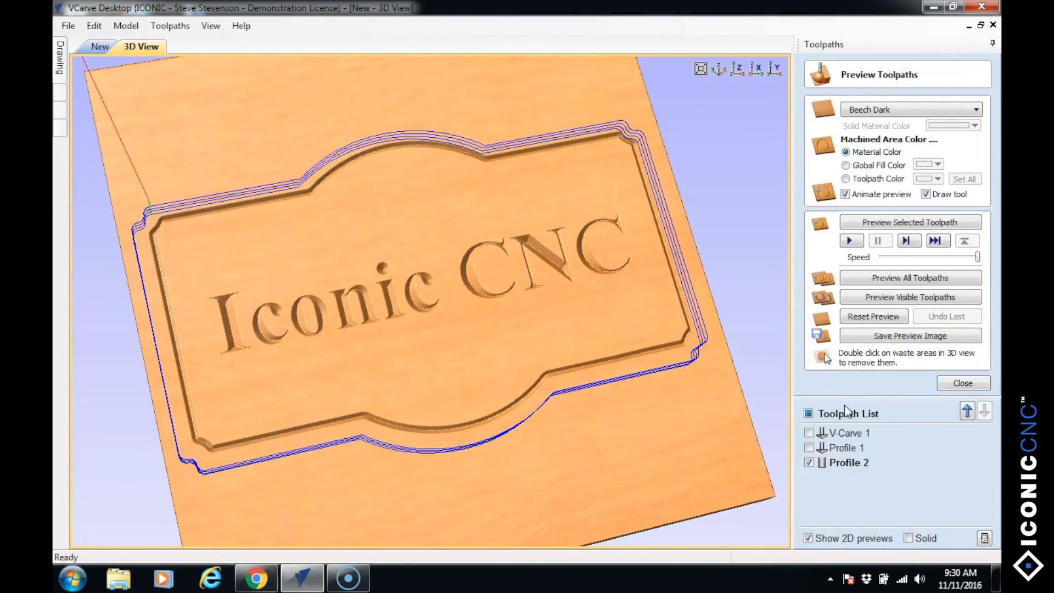
Reset the preview, simulate all toolpaths and shade the machined areas with the global fill color.
{"action": "left_click", "coordinate": [866, 317]}
{"action": "left_click", "coordinate": [869, 278]}
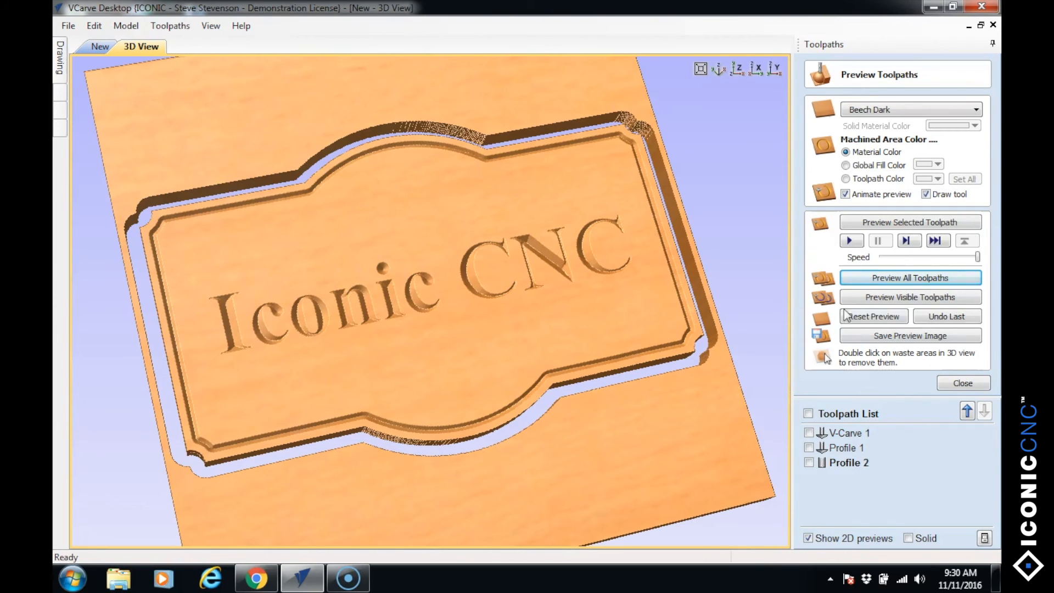
{"action": "left_click", "coordinate": [845, 165]}
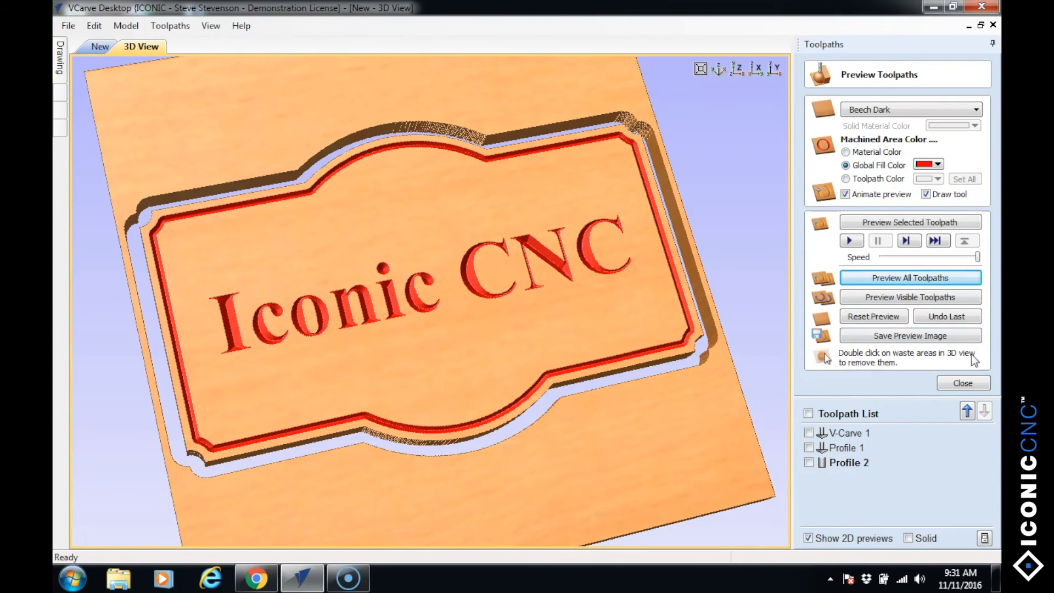
Remove the waste material around the sign, inspect the cut-out piece from a lower angle and close the preview.
{"action": "double_click", "coordinate": [620, 440]}
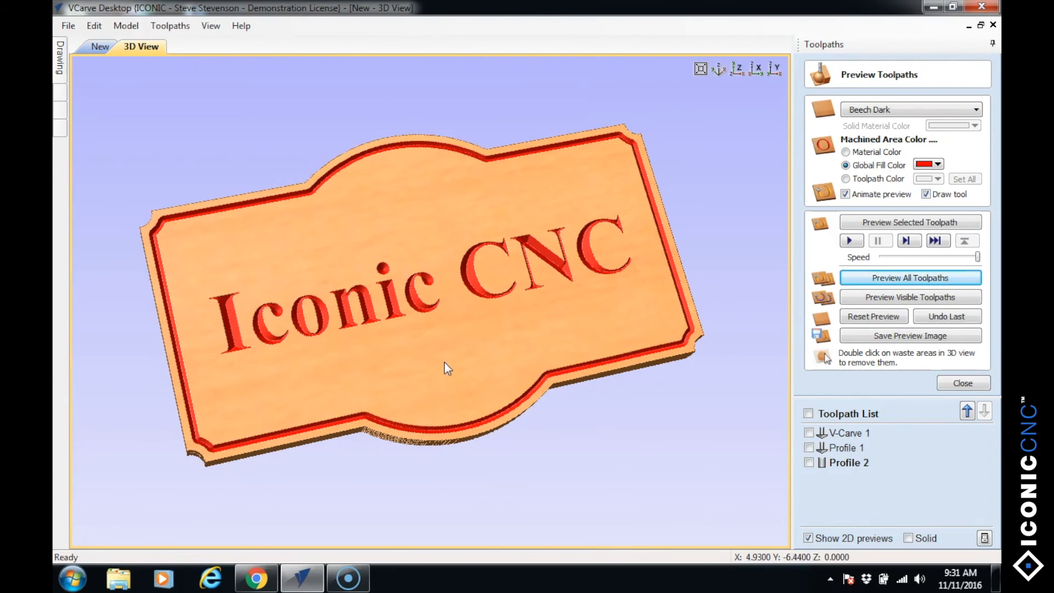
{"action": "scroll", "coordinate": [447, 345], "scroll_direction": "down", "scroll_amount": 1}
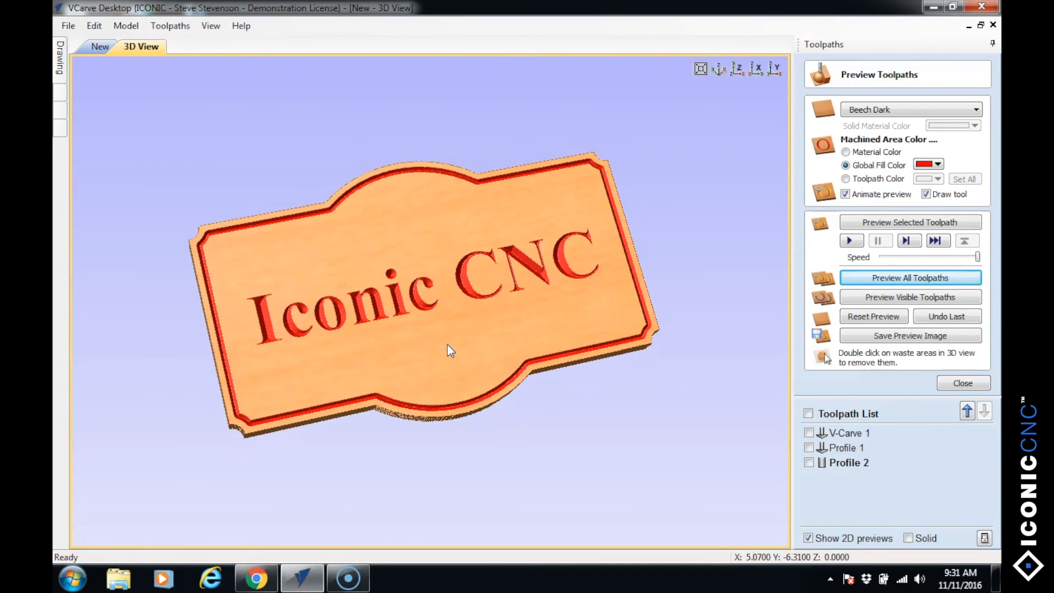
{"action": "left_click_drag", "start_coordinate": [448, 338], "coordinate": [472, 247]}
{"action": "scroll", "coordinate": [425, 358], "scroll_direction": "up", "scroll_amount": 2}
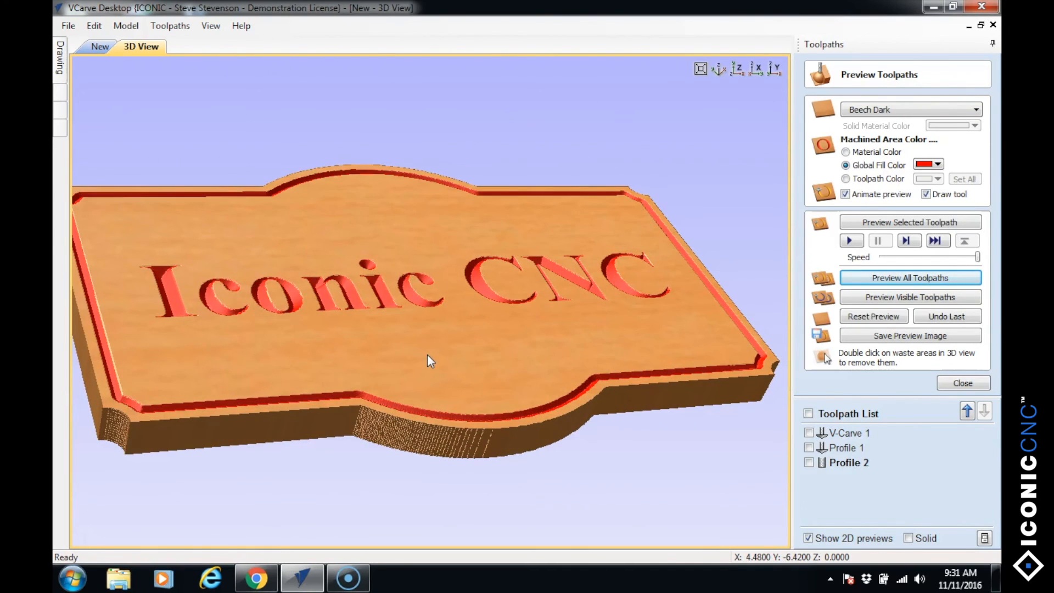
{"action": "scroll", "coordinate": [427, 354], "scroll_direction": "down", "scroll_amount": 1}
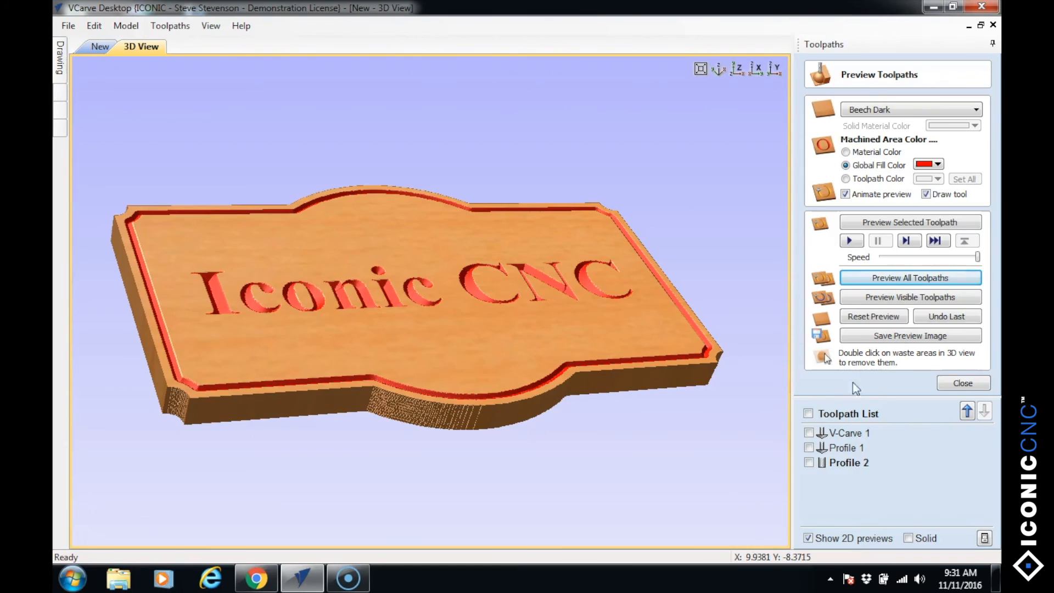
{"action": "left_click", "coordinate": [965, 383]}
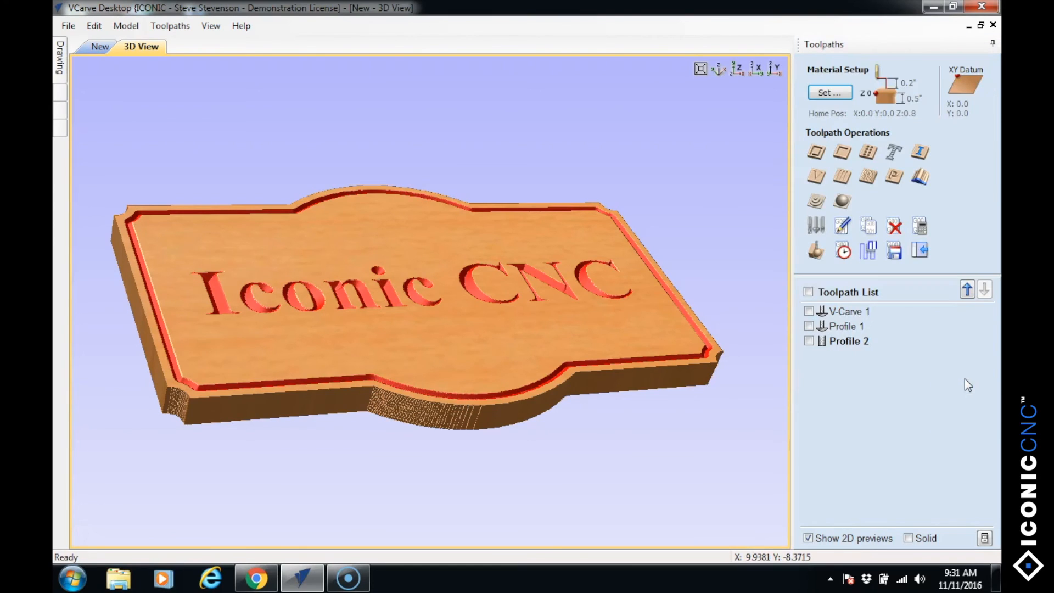
Set up toolpath saving with all visible toolpaths output to one file and the Geetech ATC (inch) (*.nc) post processor.
{"action": "left_click", "coordinate": [893, 251]}
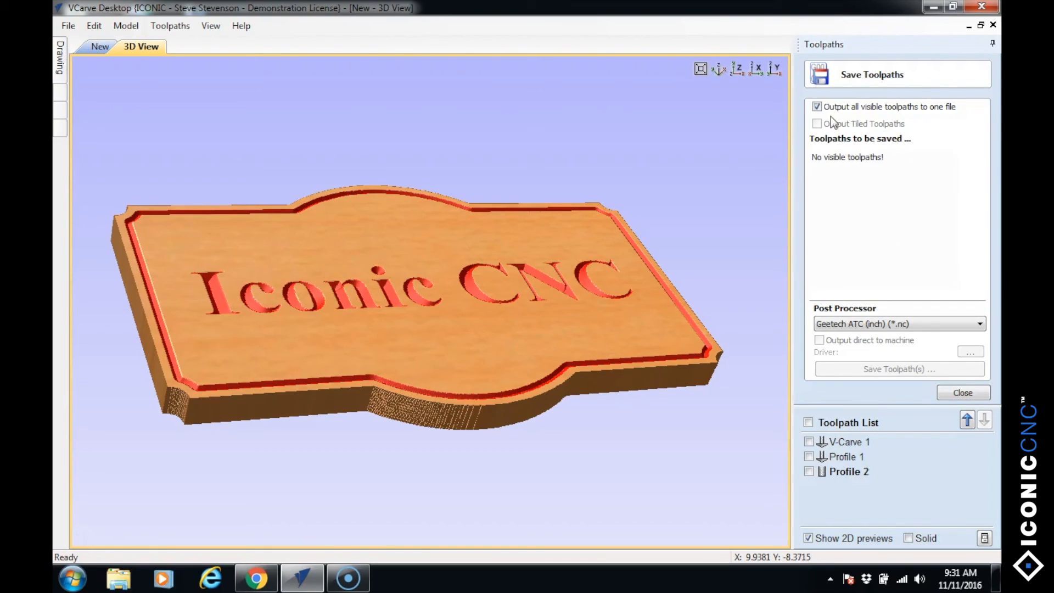
{"action": "left_click", "coordinate": [817, 107]}
{"action": "left_click", "coordinate": [816, 106]}
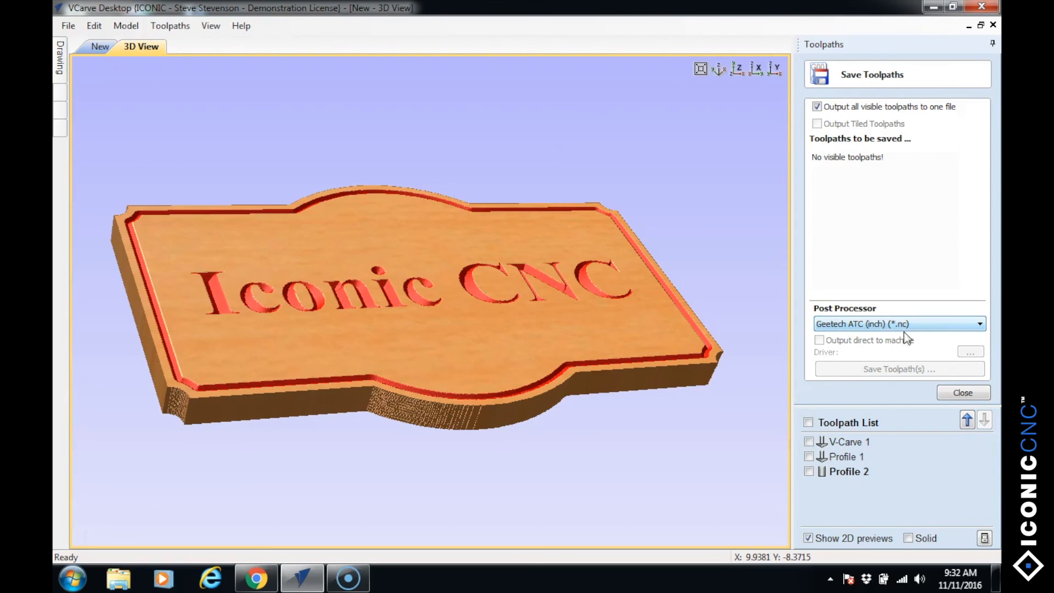
{"action": "left_click", "coordinate": [980, 324]}
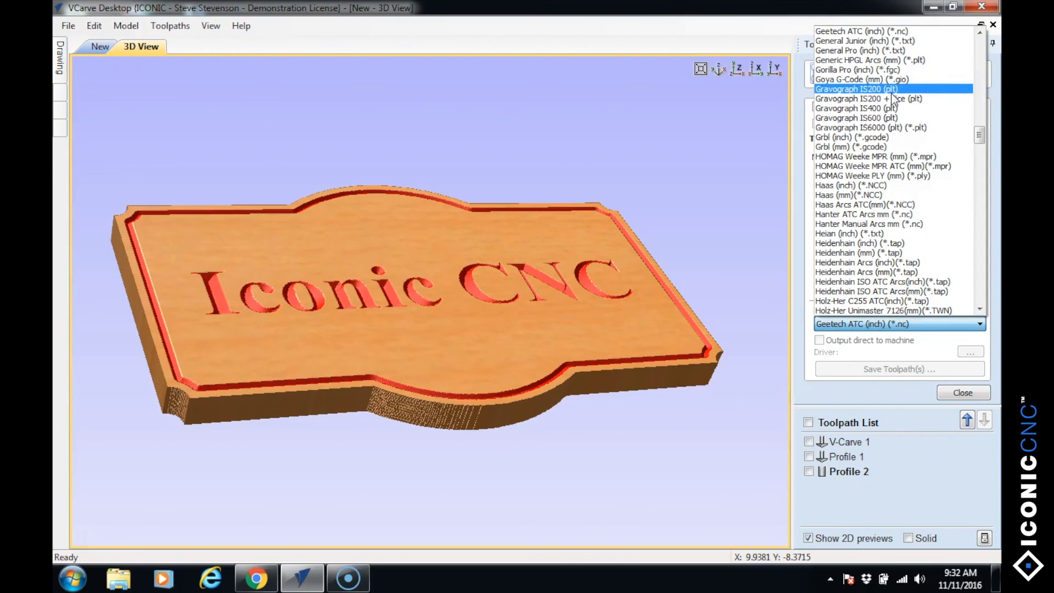
{"action": "left_click", "coordinate": [885, 327]}
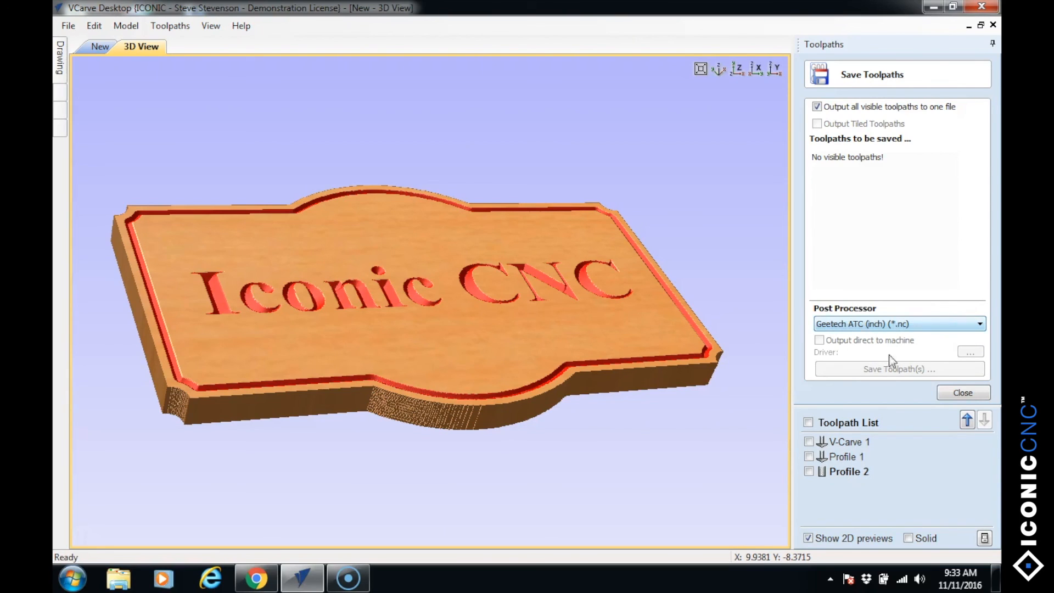
Include V-Carve 1, Profile 1 and Profile 2 in the toolpaths to save.
{"action": "left_click", "coordinate": [807, 422]}
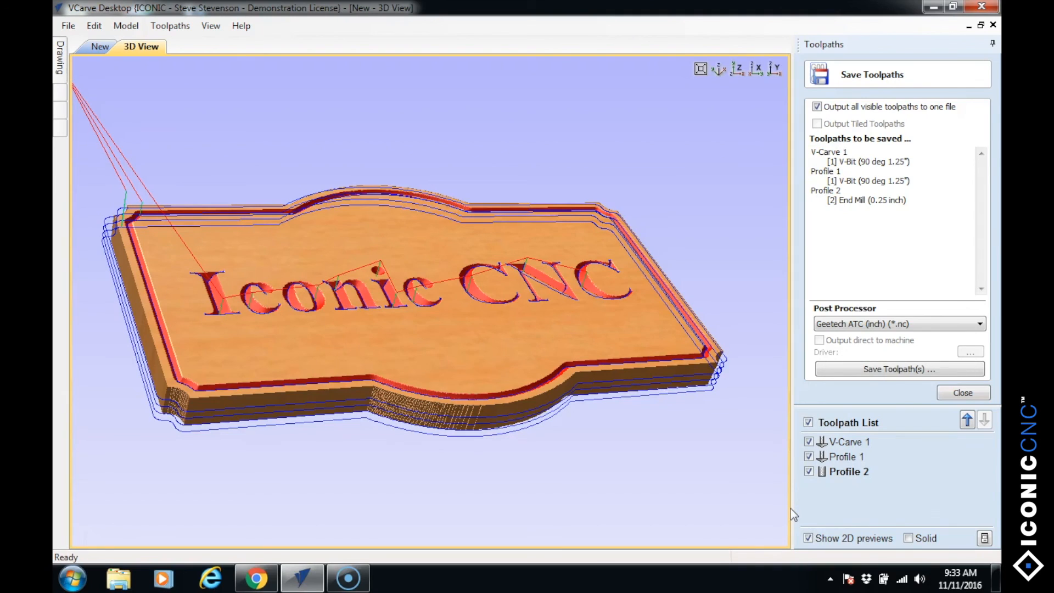
{"action": "left_click", "coordinate": [809, 471]}
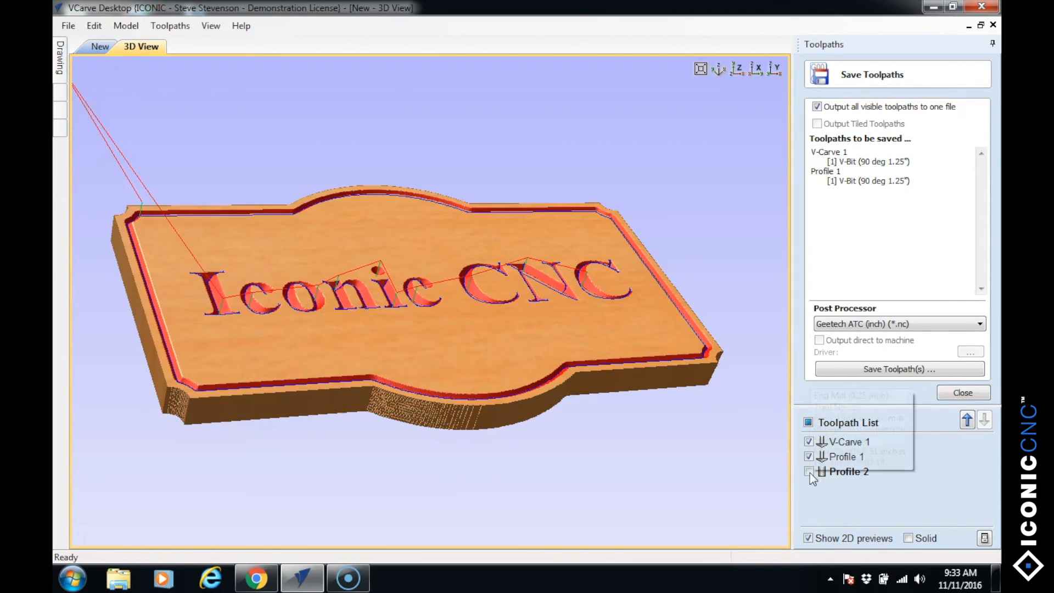
{"action": "left_click", "coordinate": [807, 422]}
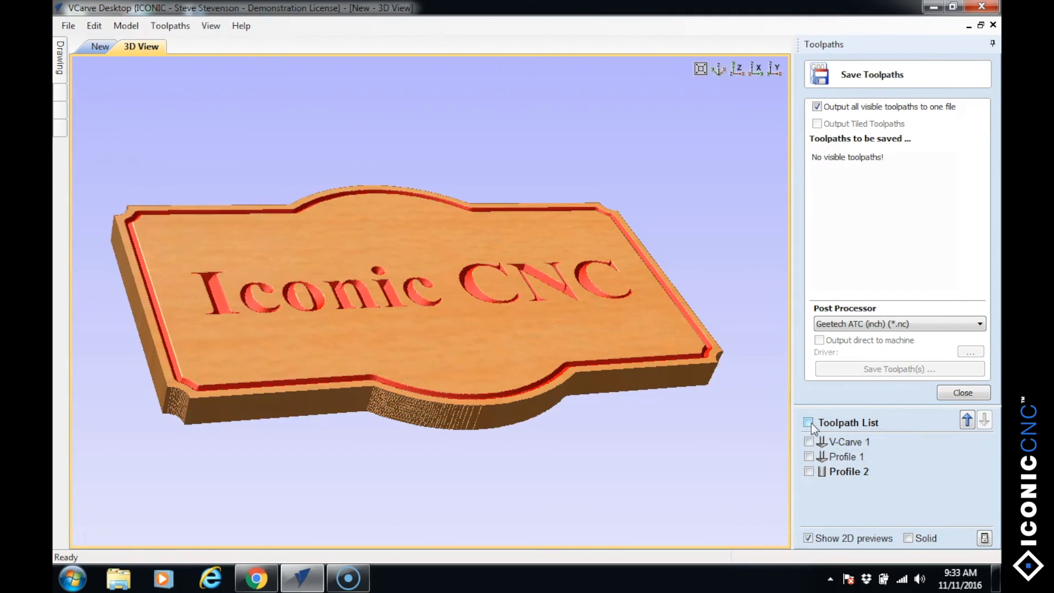
{"action": "left_click", "coordinate": [807, 422]}
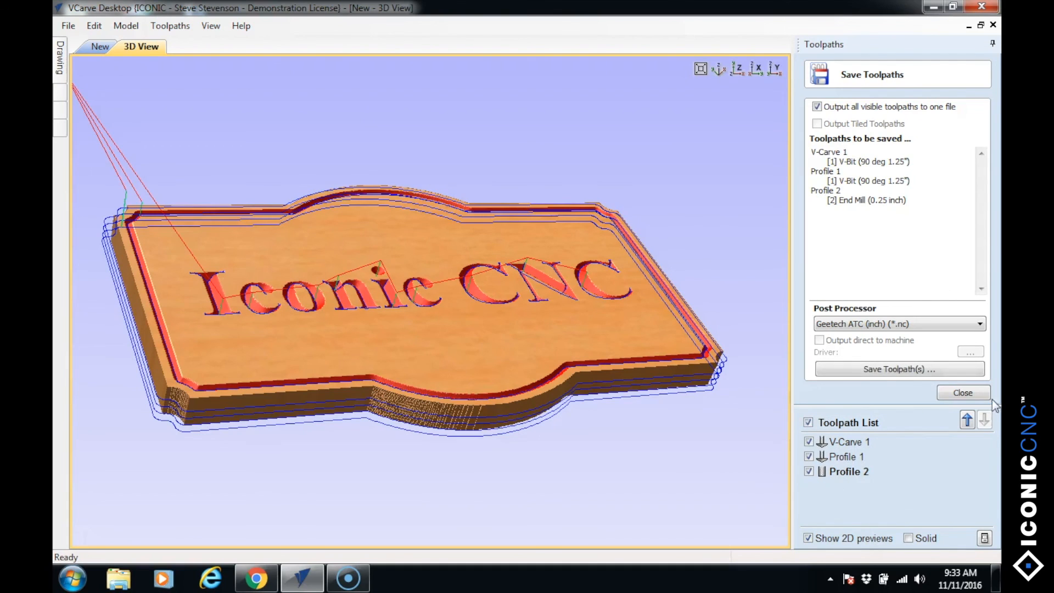
Save the combined toolpaths to the Desktop as a Geetech ATC (*.nc) file named "Iconic sign".
{"action": "left_click", "coordinate": [900, 370]}
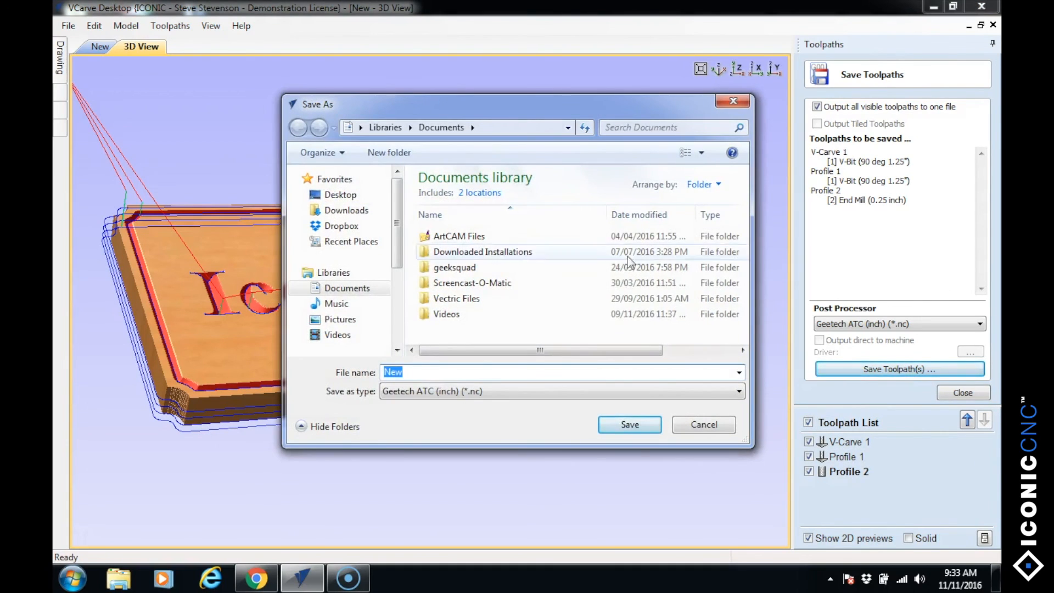
{"action": "left_click", "coordinate": [342, 195]}
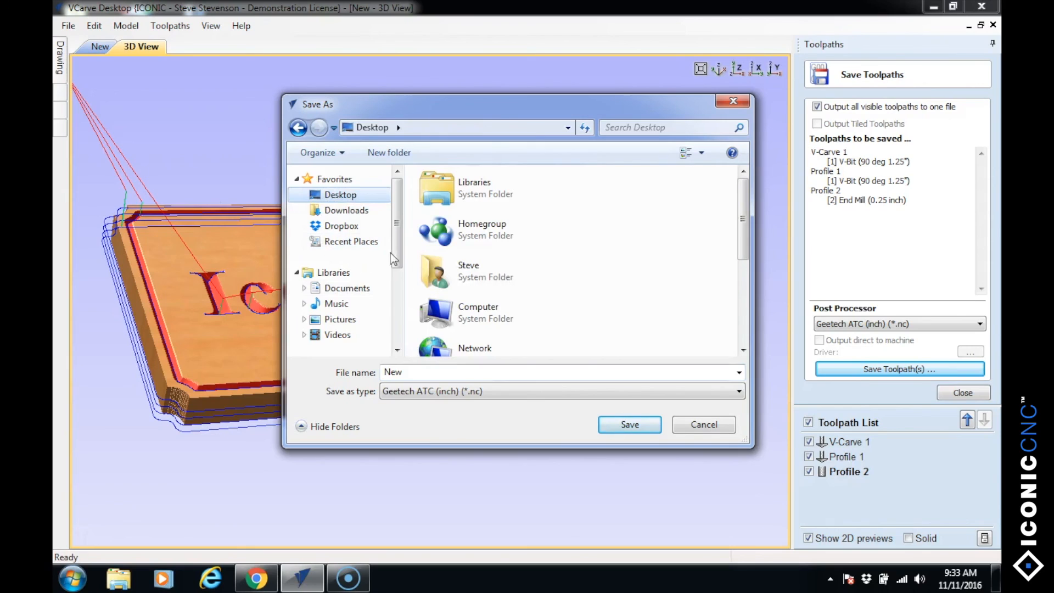
{"action": "left_click", "coordinate": [412, 372]}
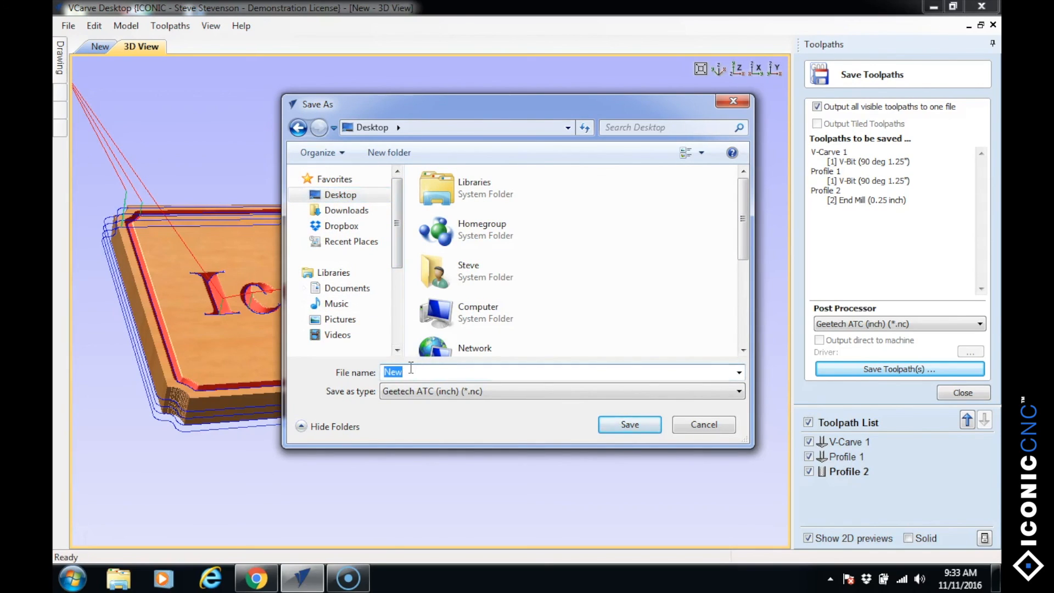
{"action": "type", "text": "Icon"}
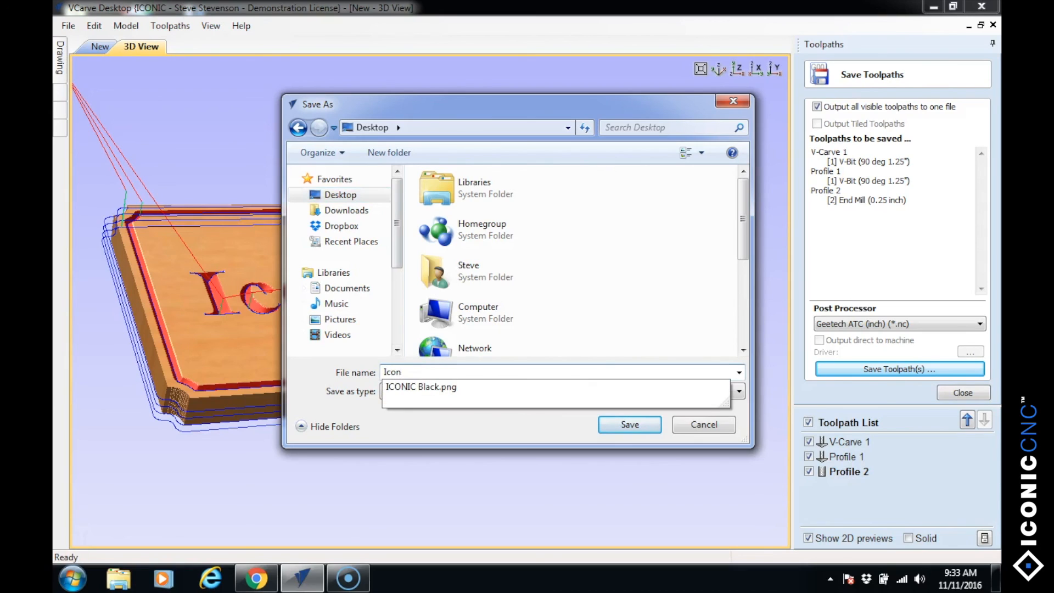
{"action": "type", "text": "ic sign"}
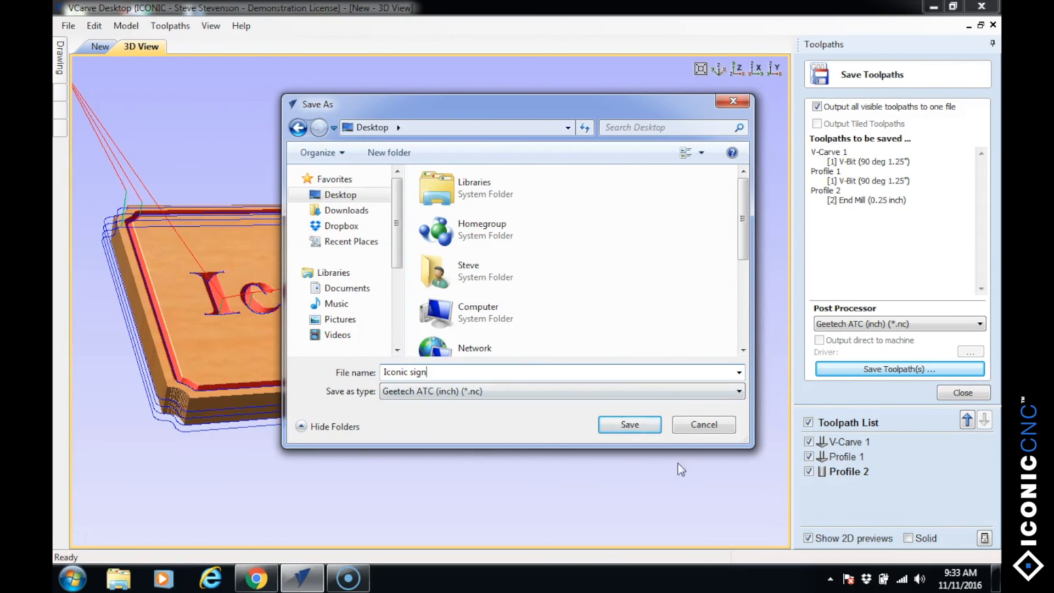
{"action": "left_click", "coordinate": [615, 423]}
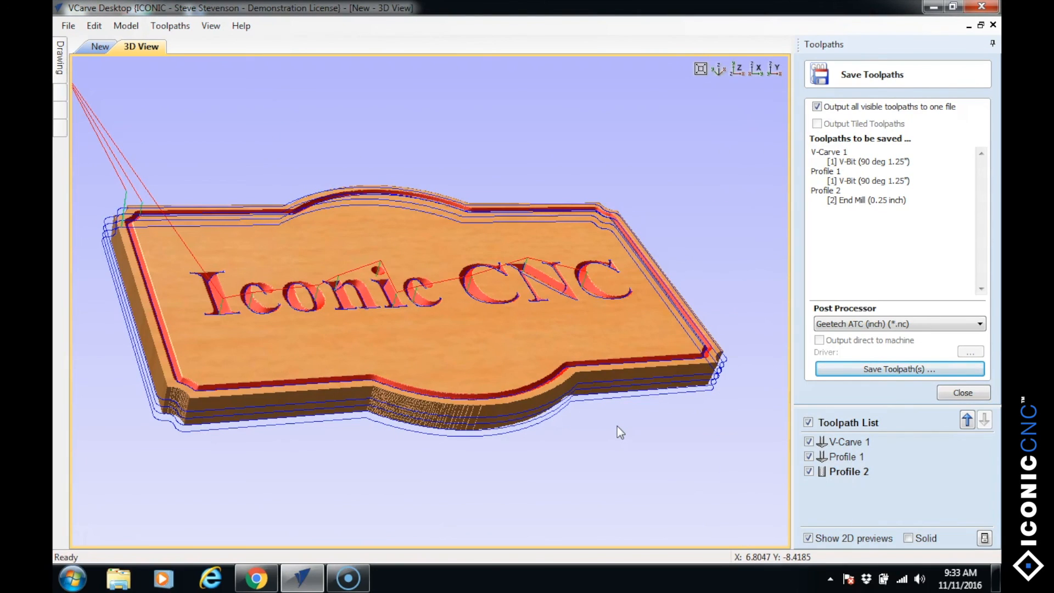